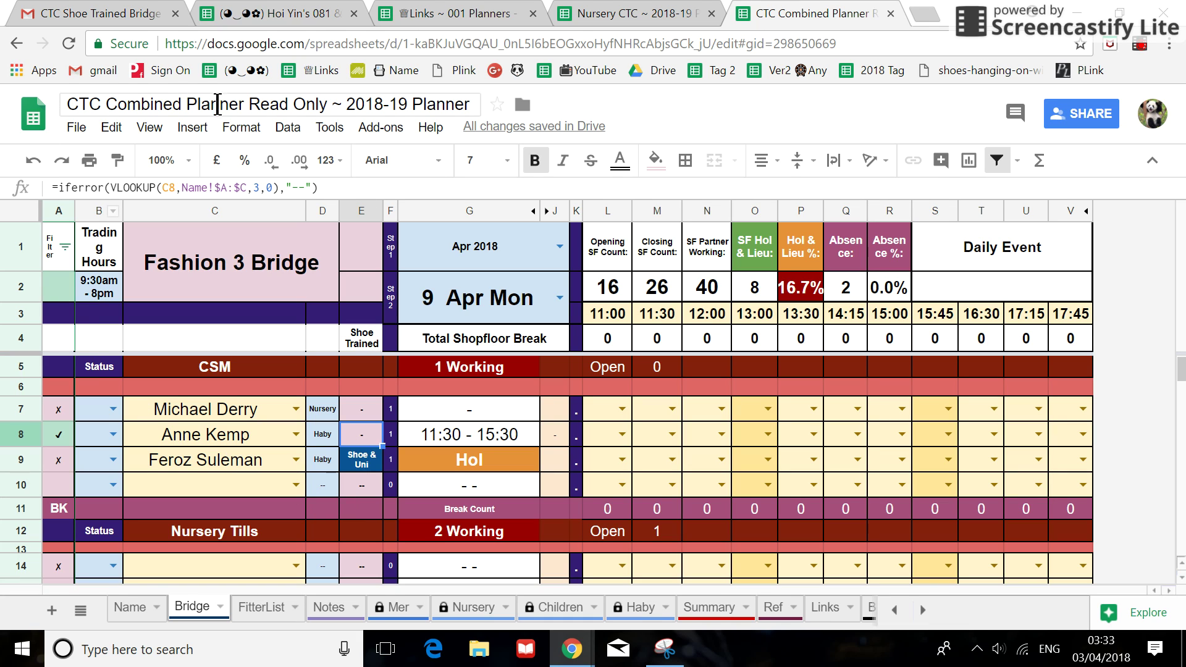
Step: Inspect the formula behind the Shoe & Uni tag and scroll through the sheet
left_click(365, 464)
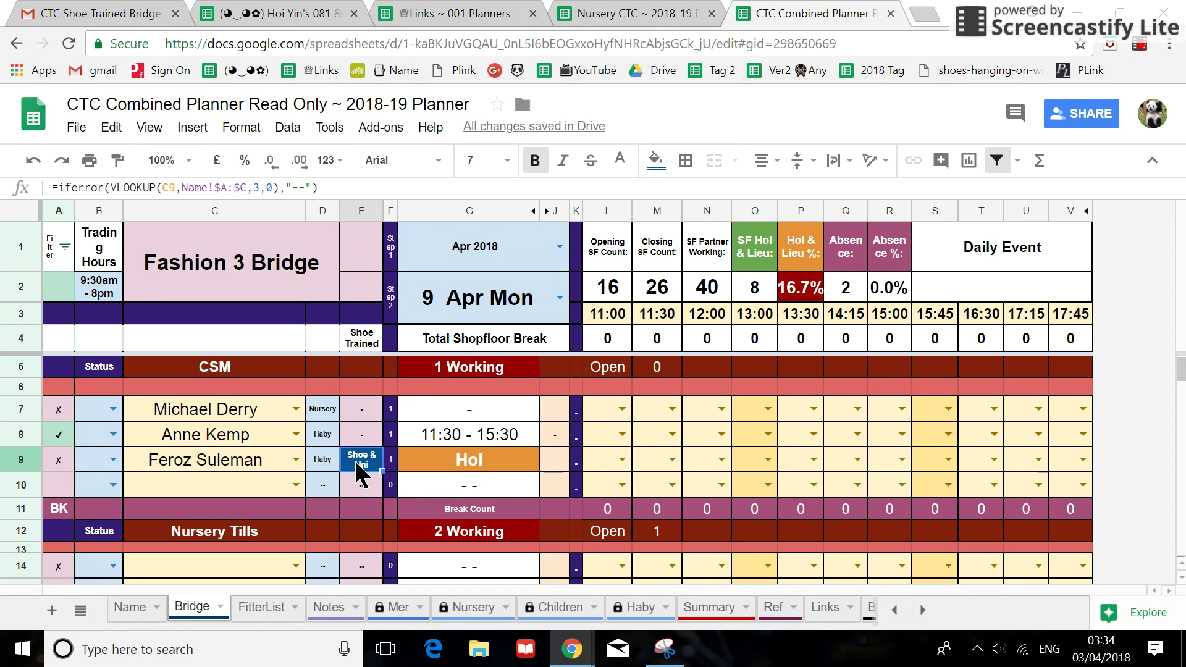
scroll(359, 495, "down", 3)
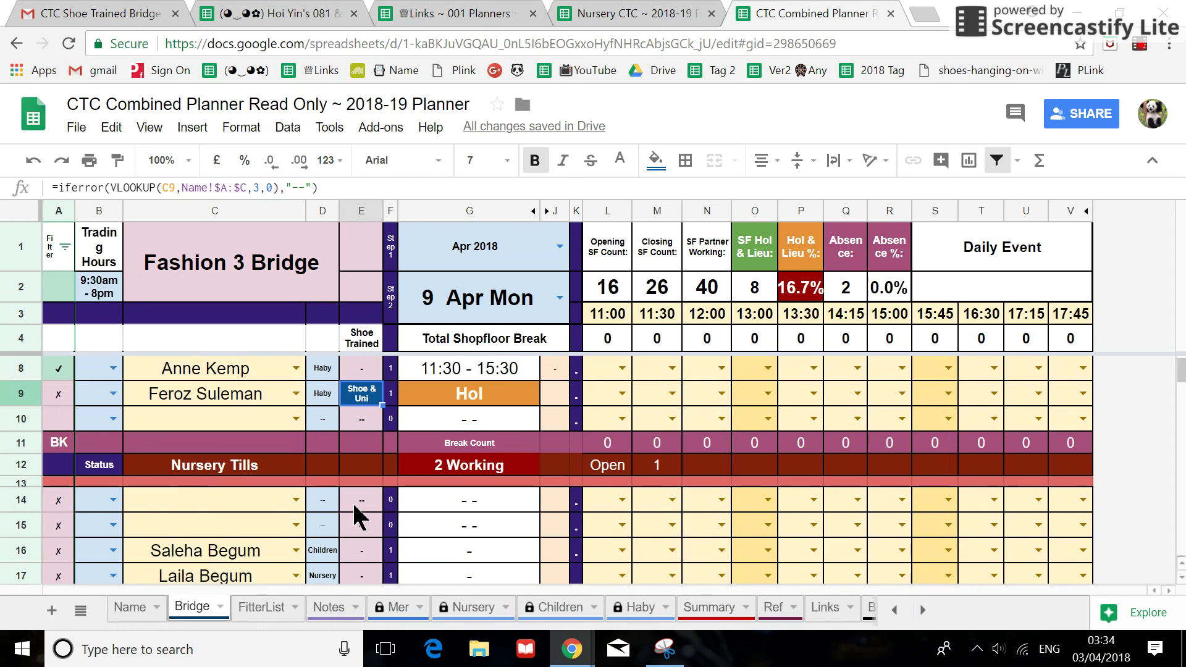
scroll(355, 534, "down", 9)
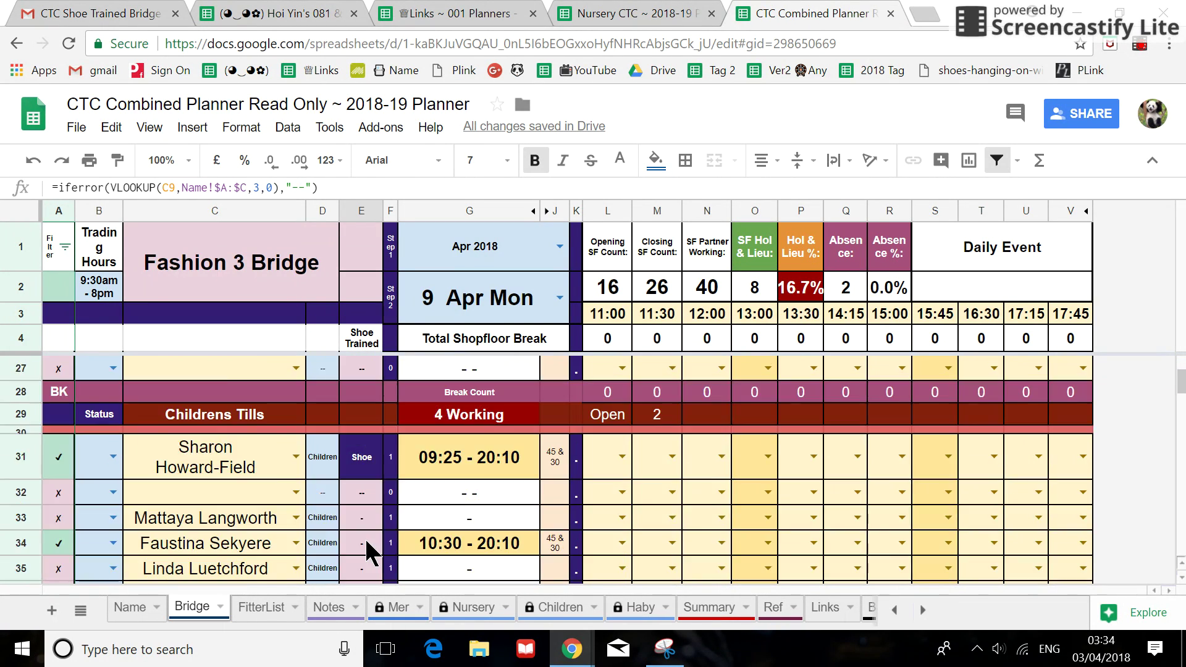
scroll(369, 547, "down", 8)
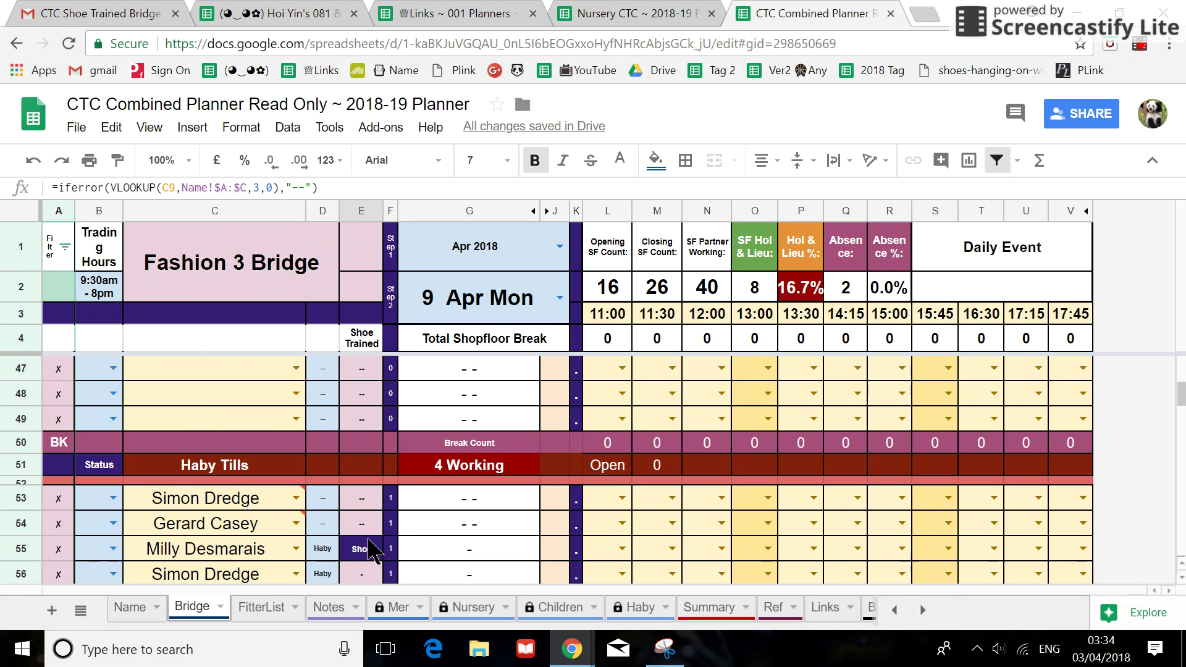
scroll(370, 547, "down", 2)
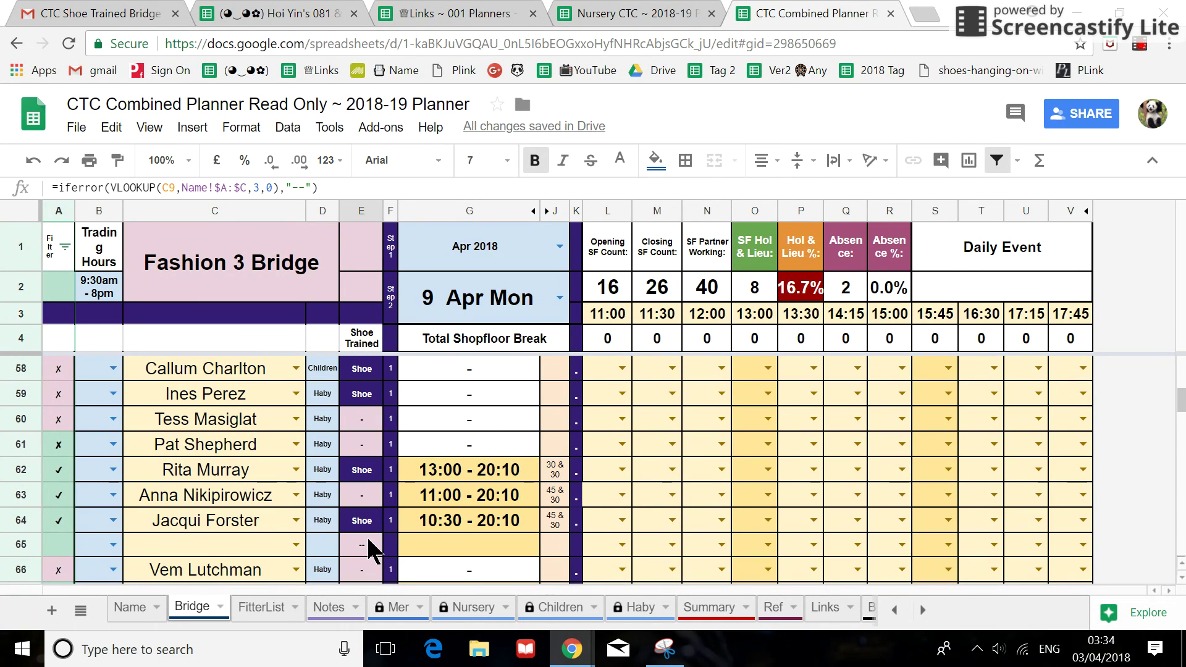
scroll(373, 550, "down", 1)
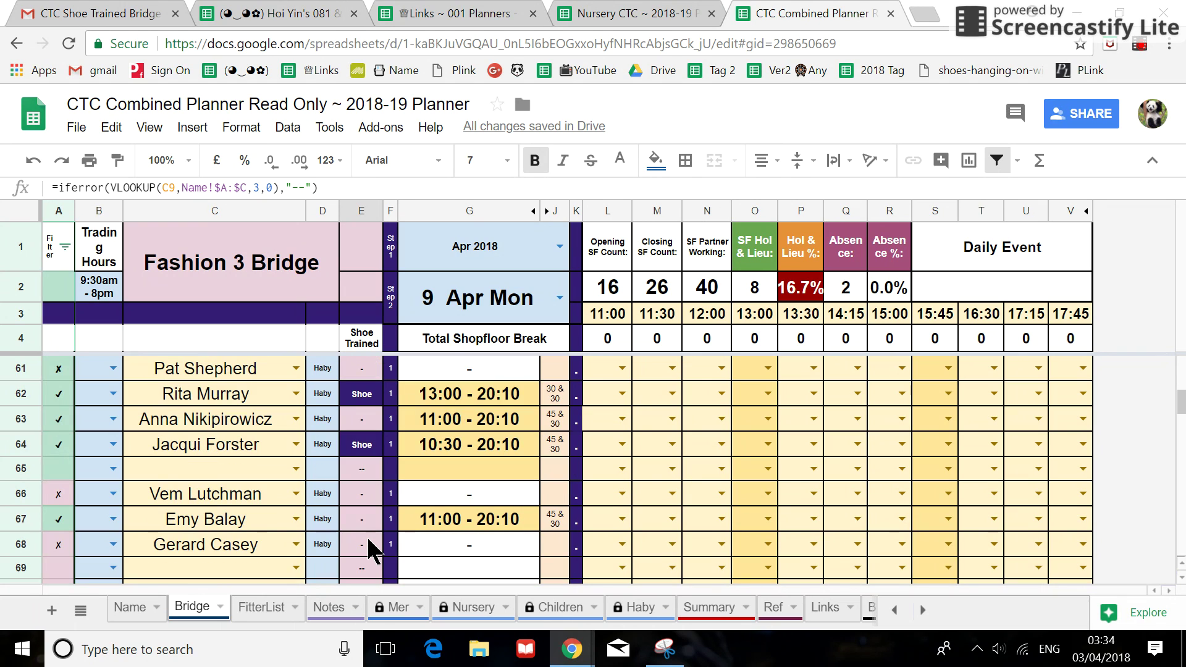
scroll(373, 549, "up", 4)
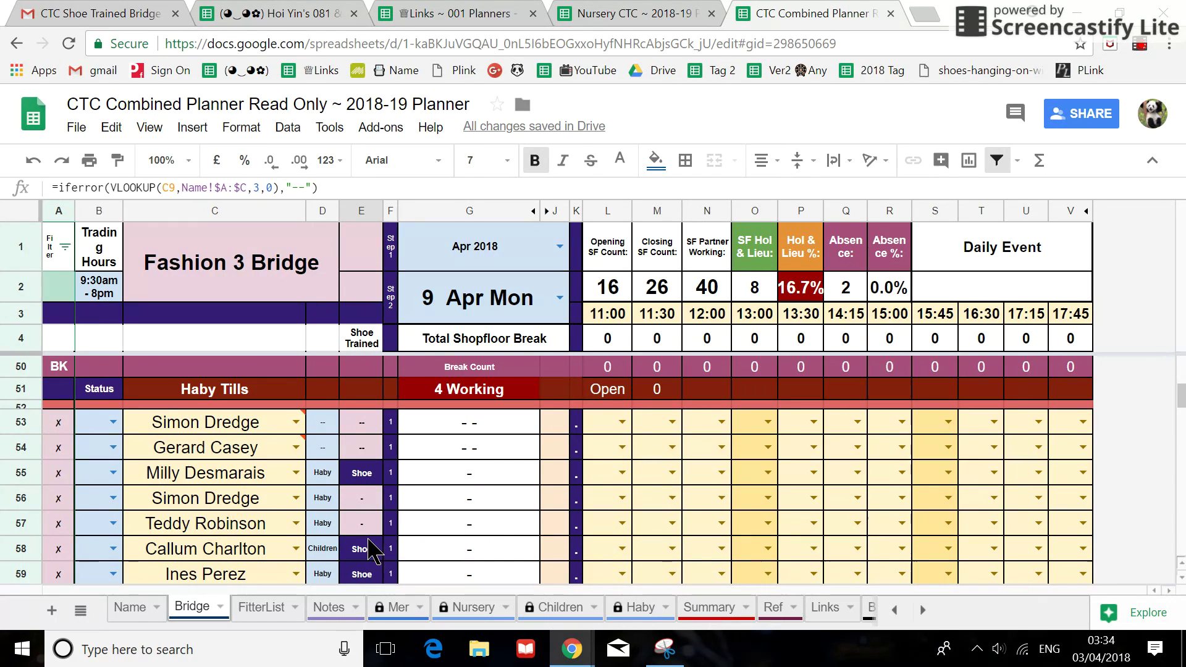
scroll(373, 550, "up", 1)
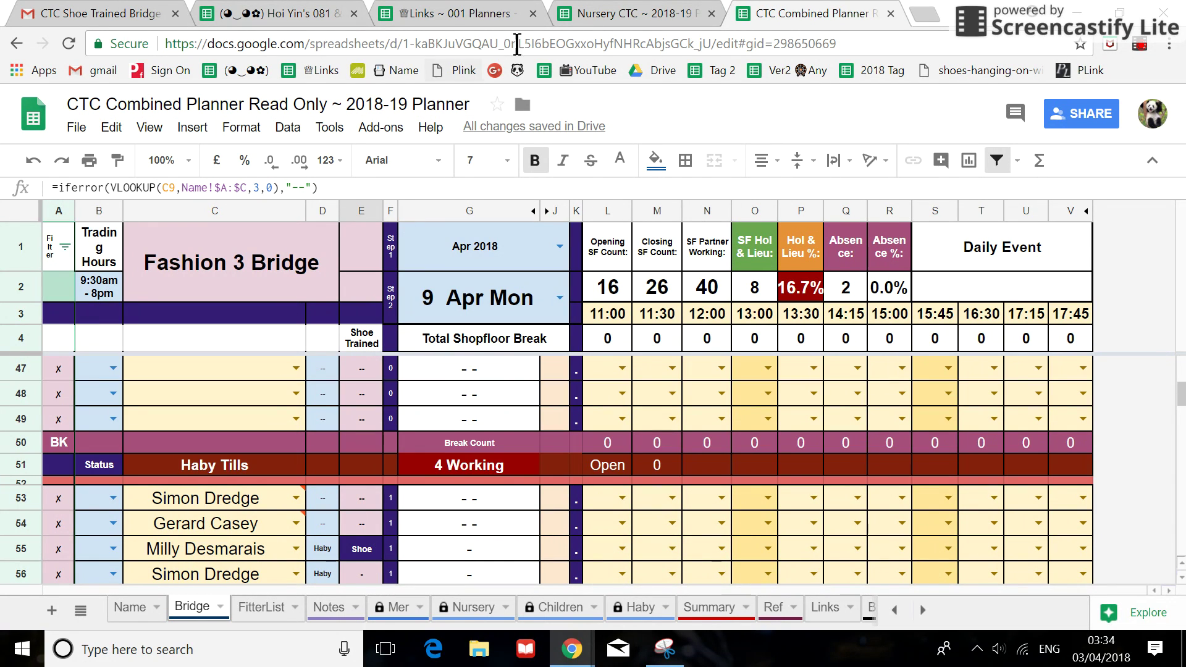
Step: In the Nursery CTC Master sheet, set tags E4, F4, G4 to Shoe, Uniform, Shoe & Uni
left_click(630, 16)
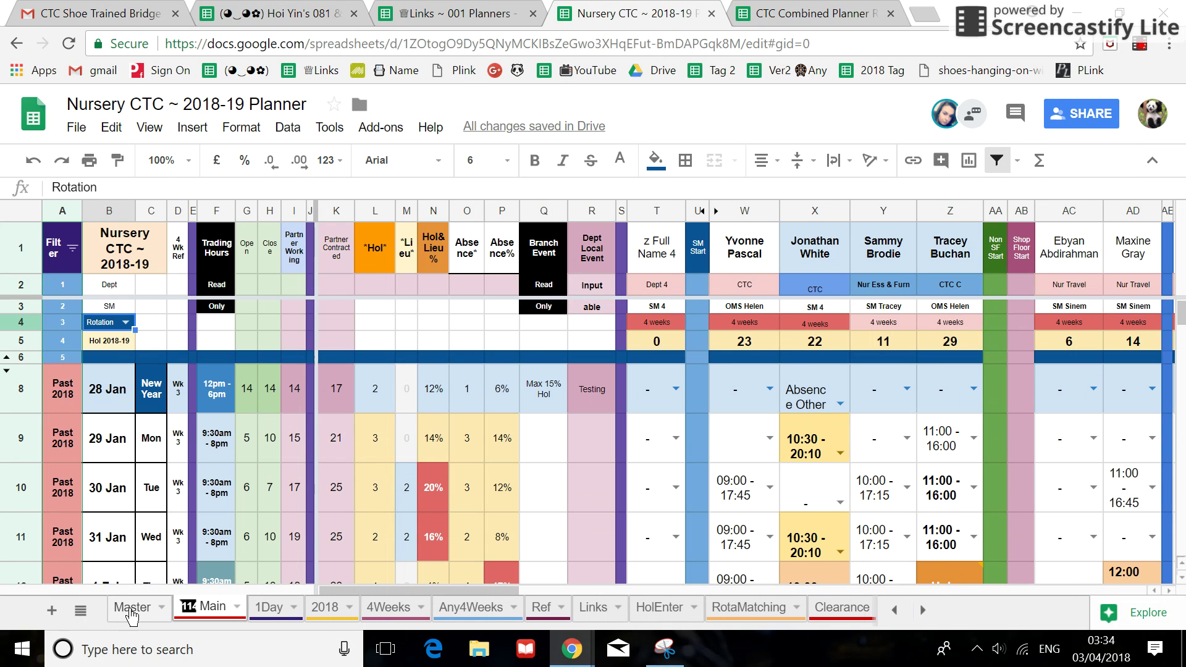
left_click(133, 609)
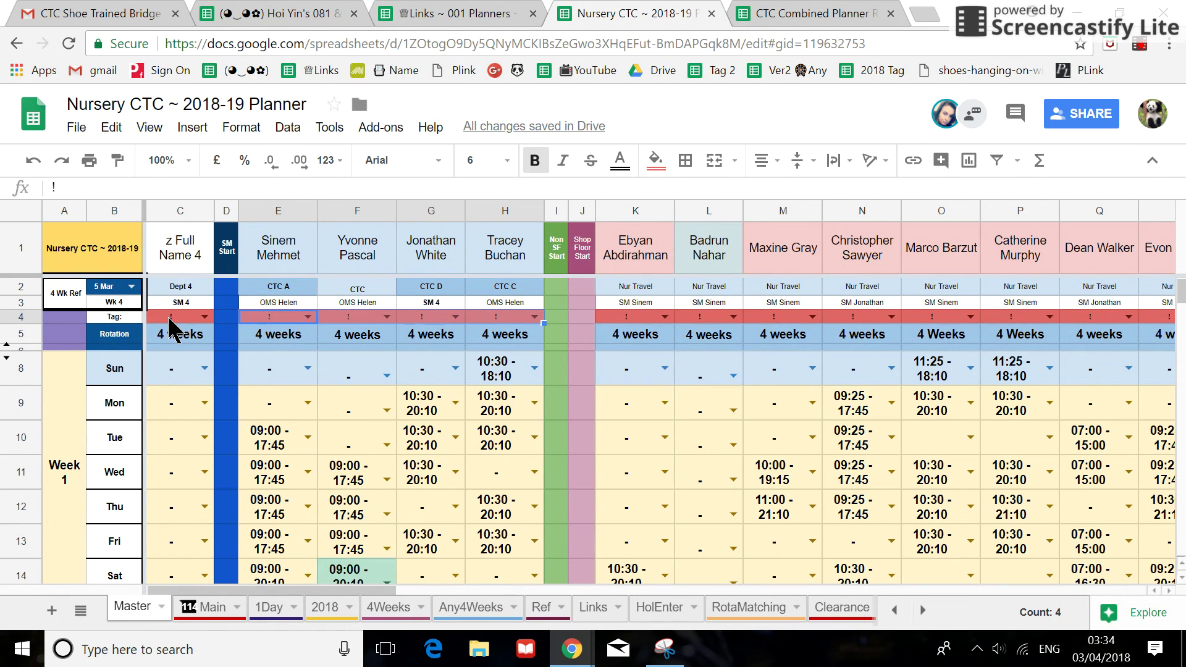
left_click(247, 322)
key("BackSpace")
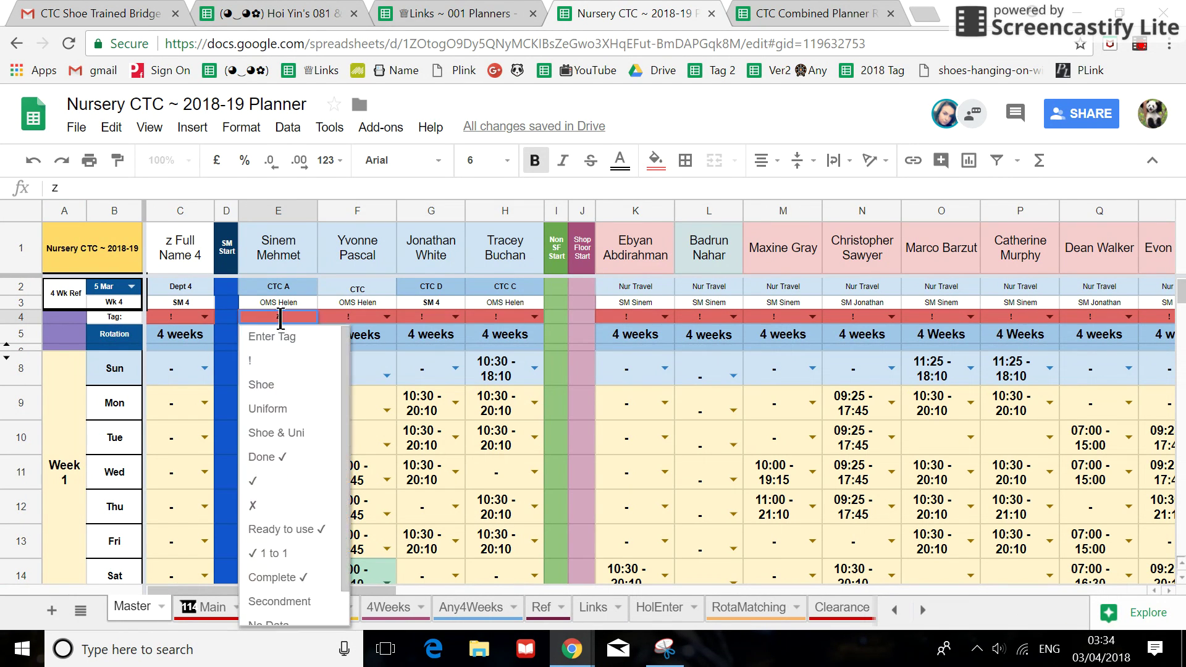
type("z")
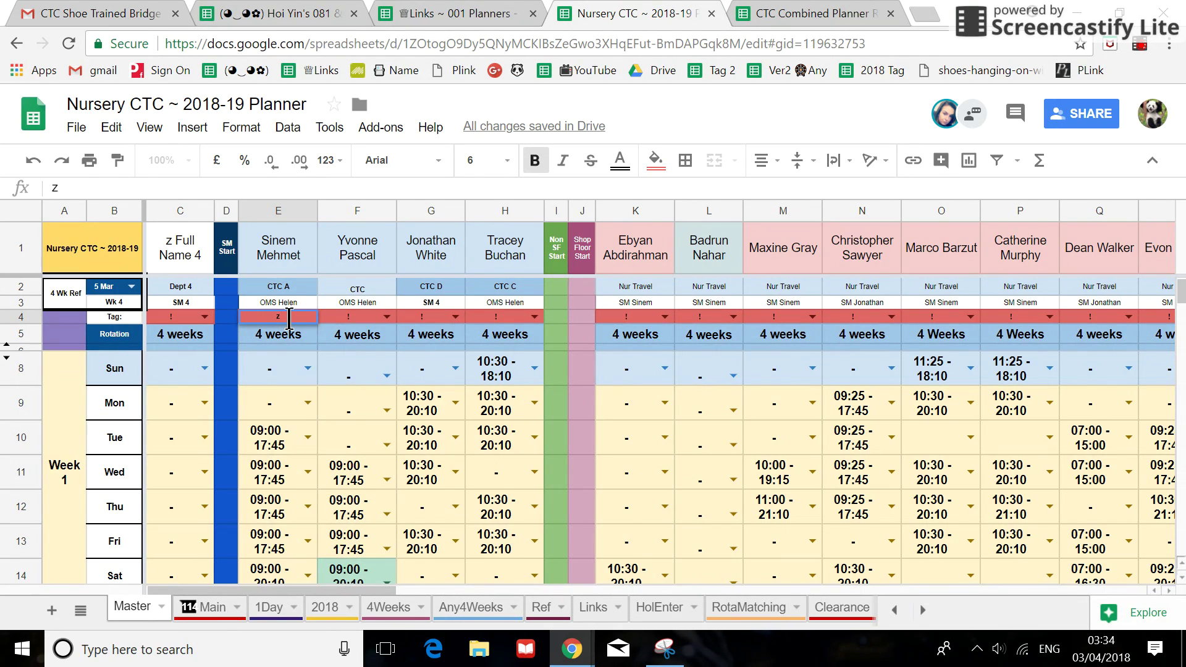
left_click(262, 384)
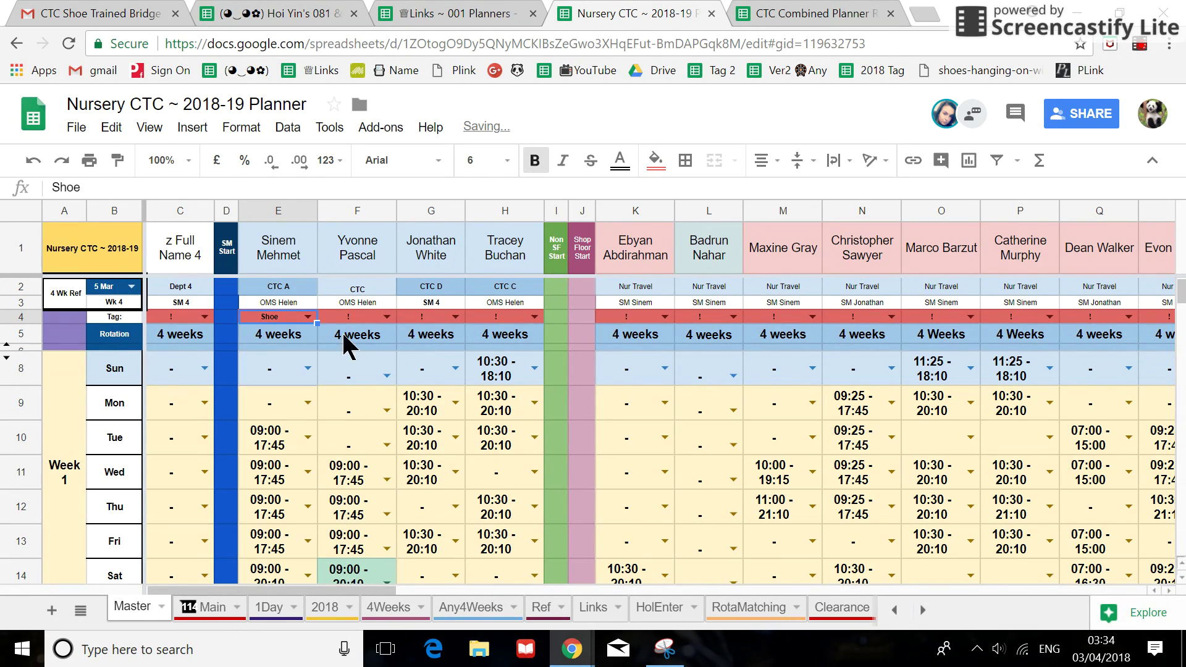
left_click(387, 316)
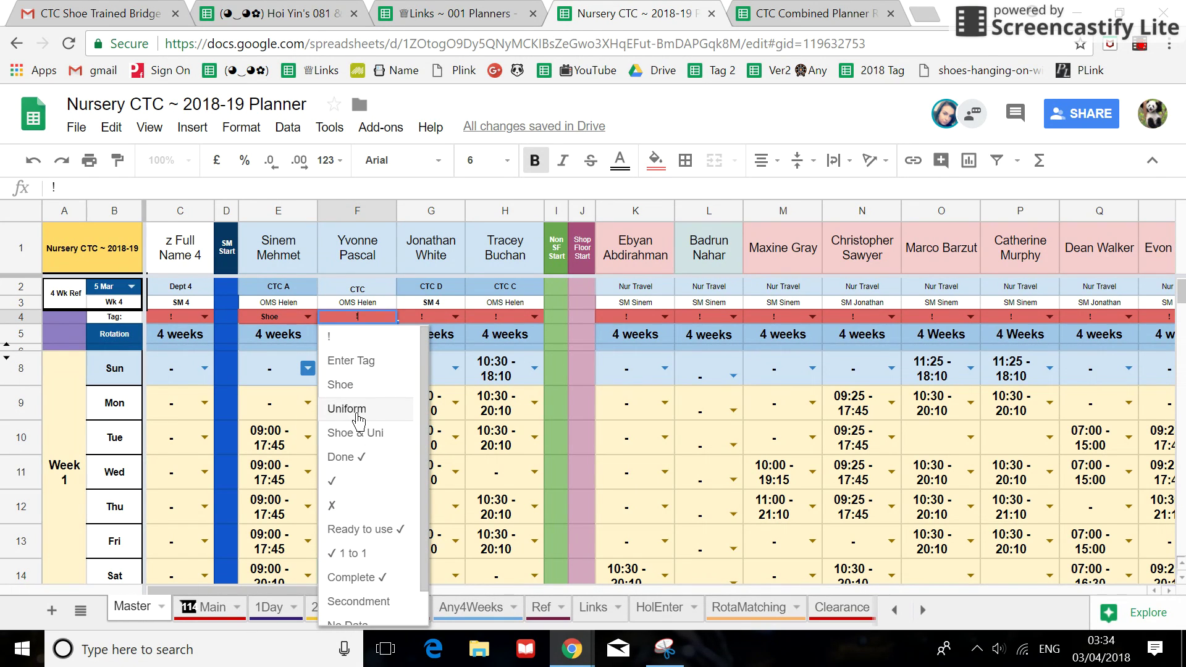
left_click(359, 413)
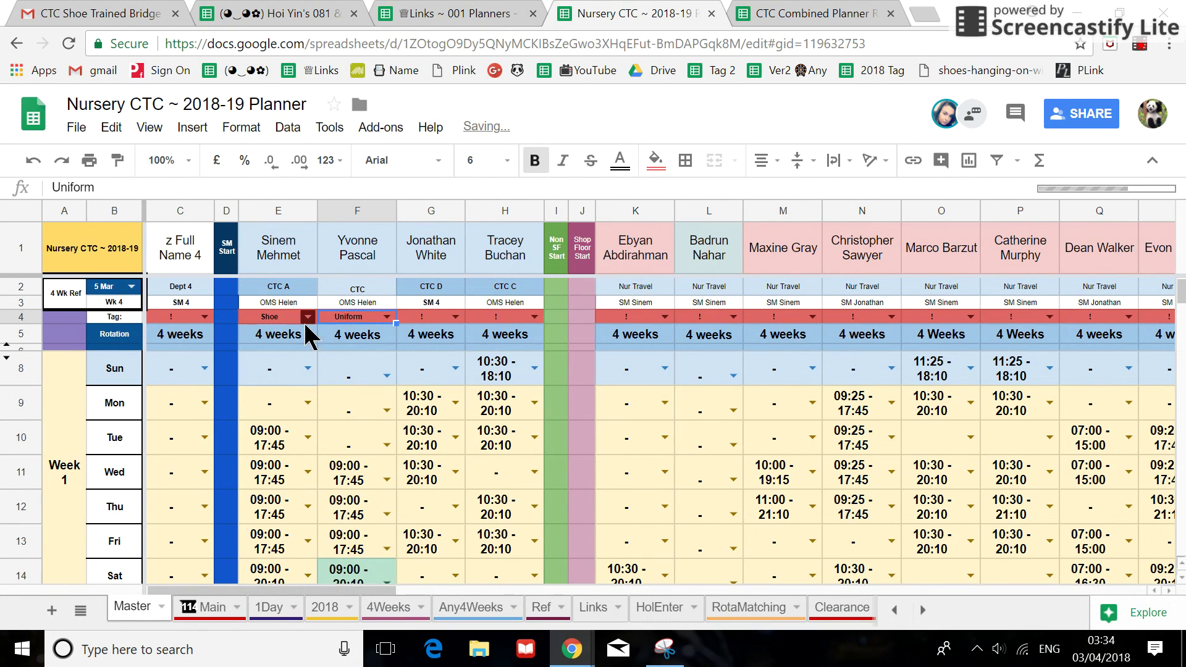
left_click(456, 317)
left_click(435, 433)
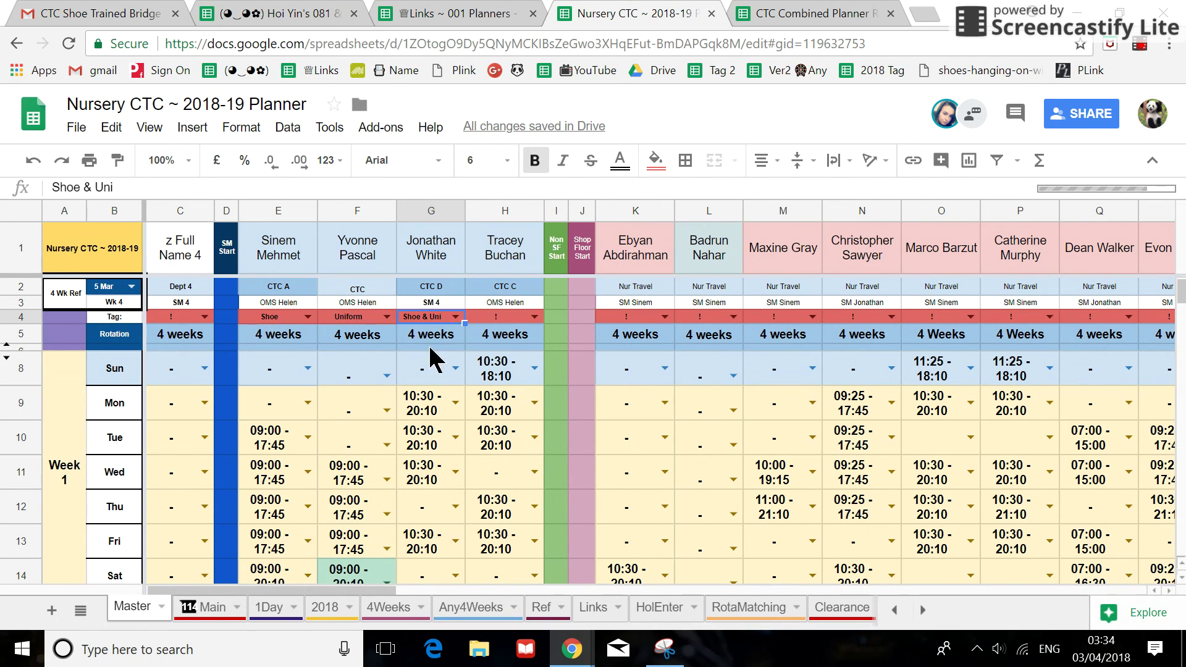
Step: On the Main sheet, set the B4 display option to Tag: instead of Rotation
left_click(211, 612)
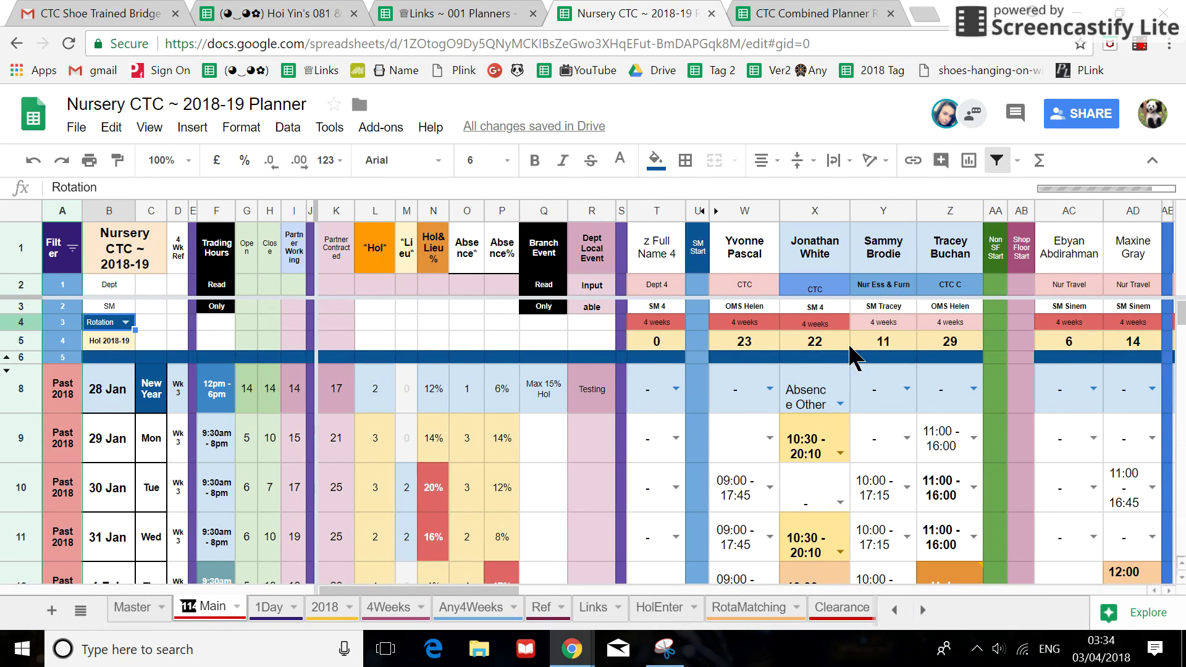
left_click(127, 324)
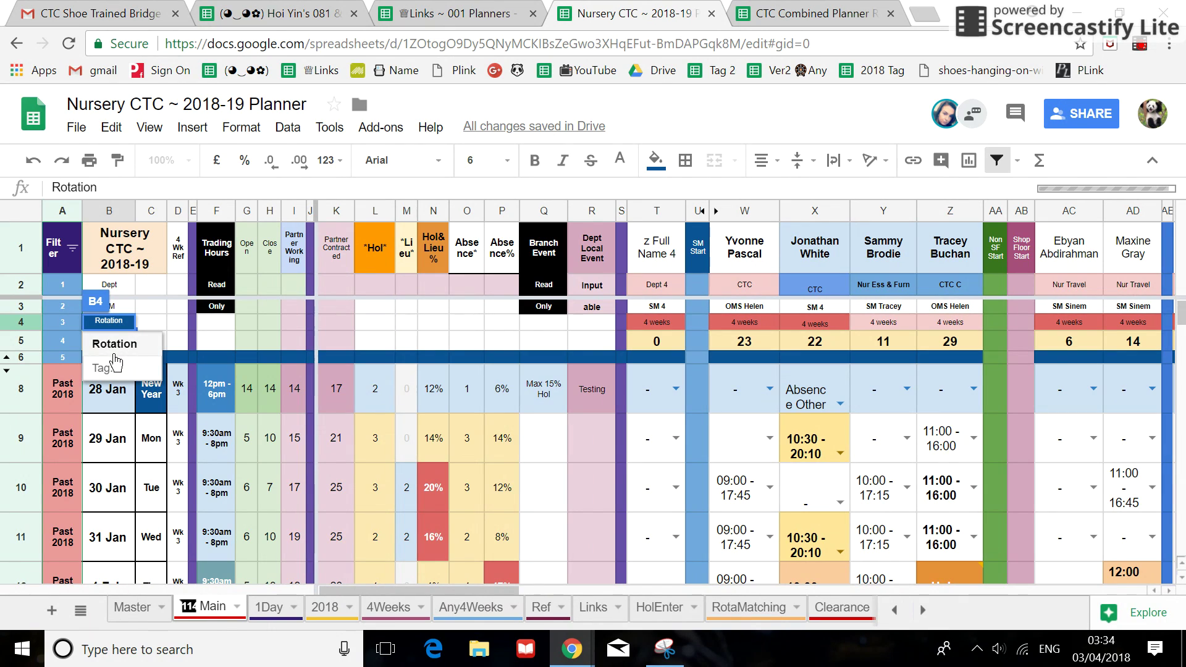
left_click(111, 374)
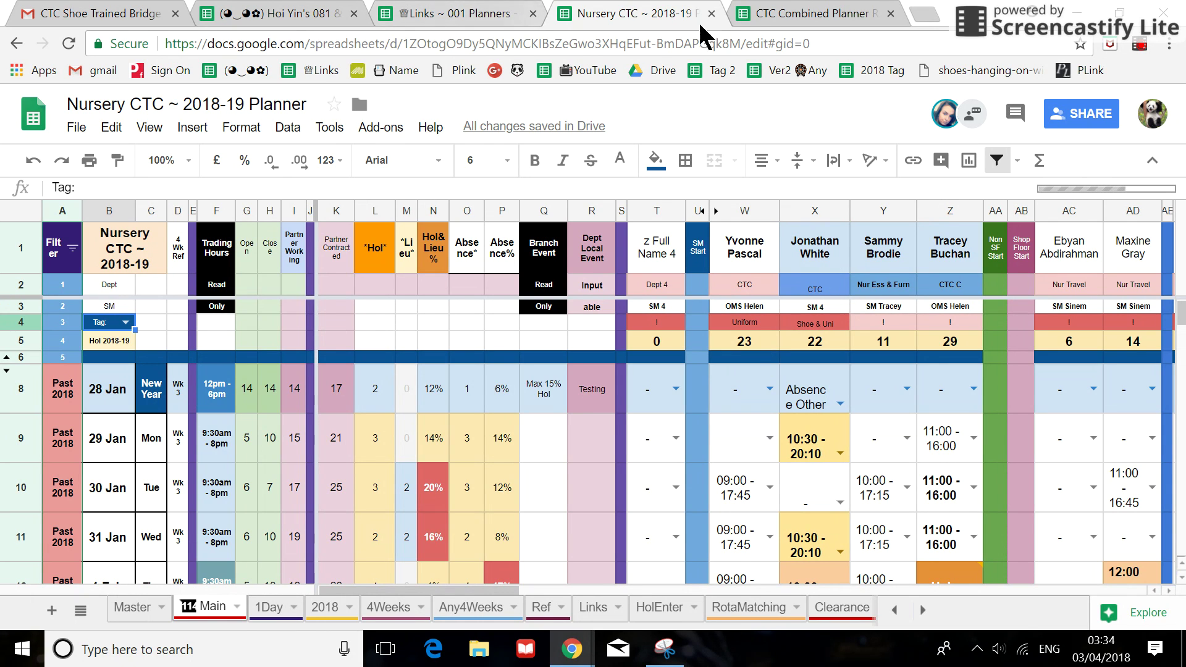
Step: Return to the CTC Combined Planner's Bridge sheet
left_click(804, 14)
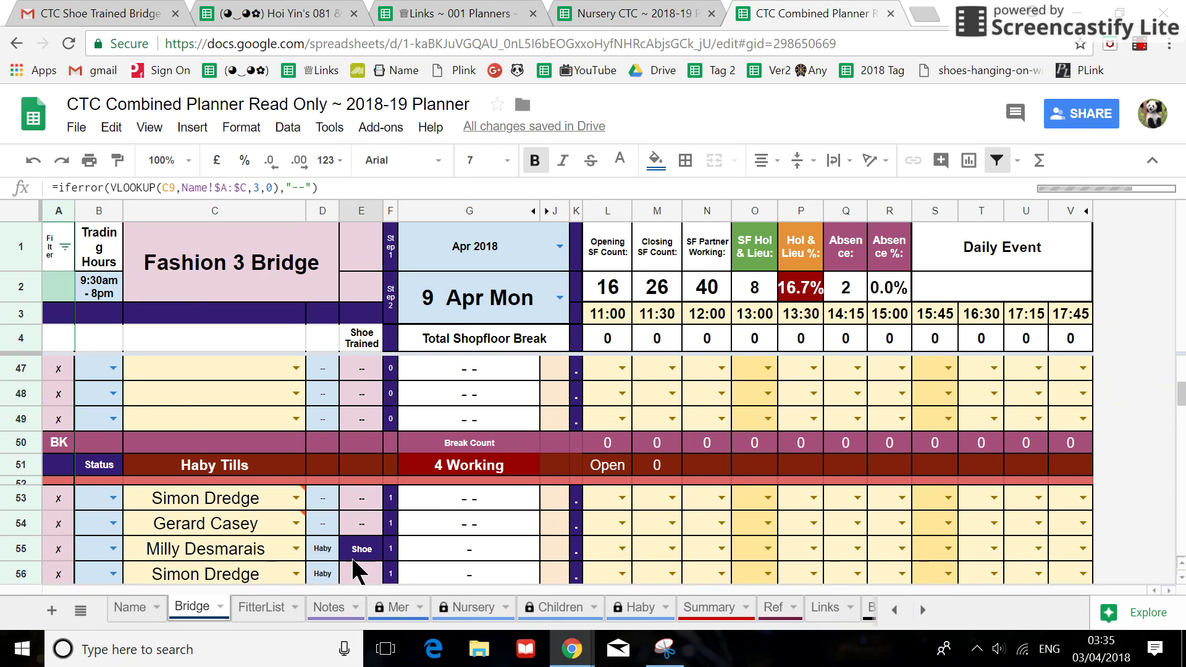
left_click(615, 15)
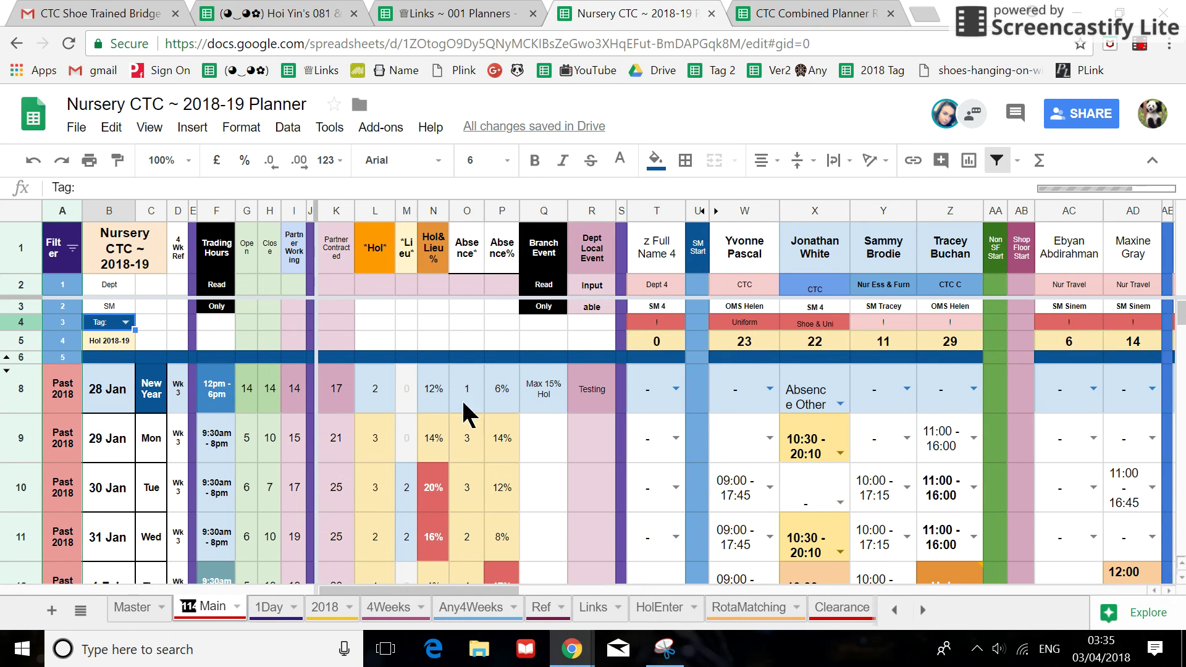
left_click(789, 13)
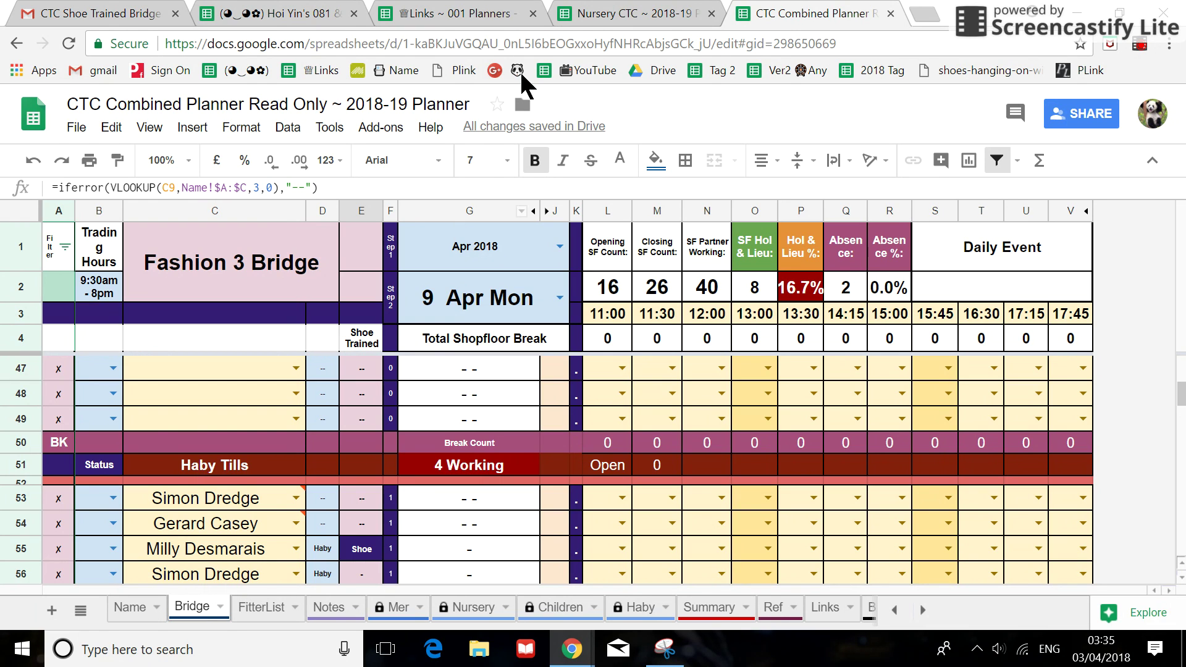
Step: Reset the Master sheet's E4:G4 tags back to ! and close the Nursery CTC planner
left_click(612, 14)
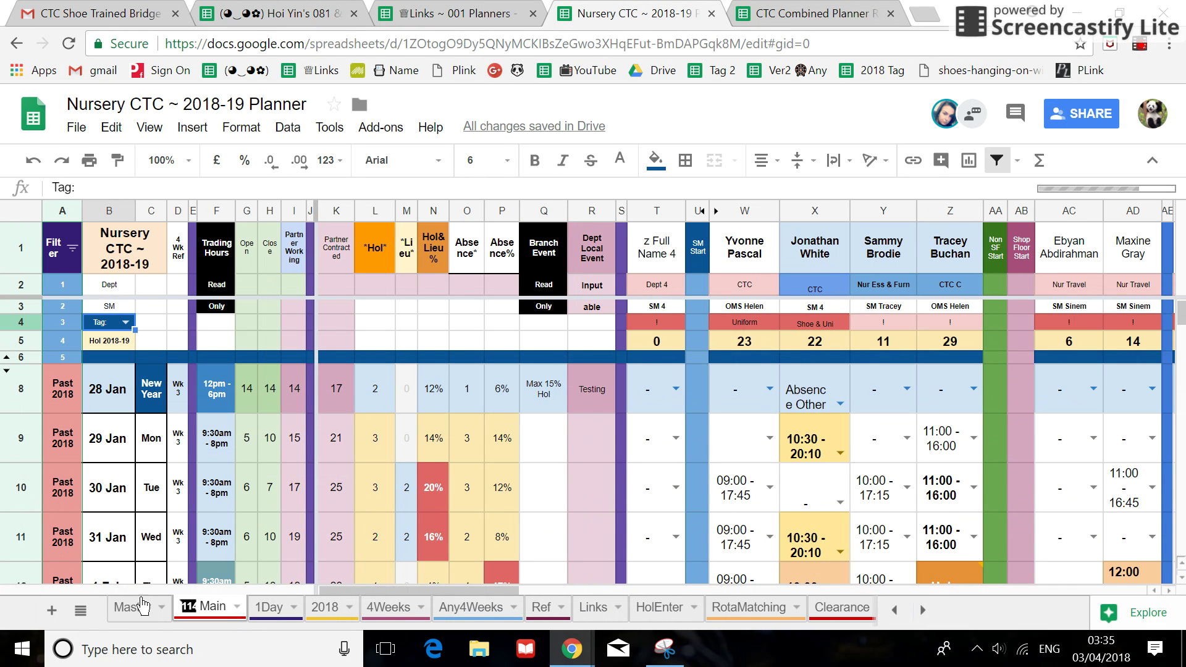
left_click(141, 607)
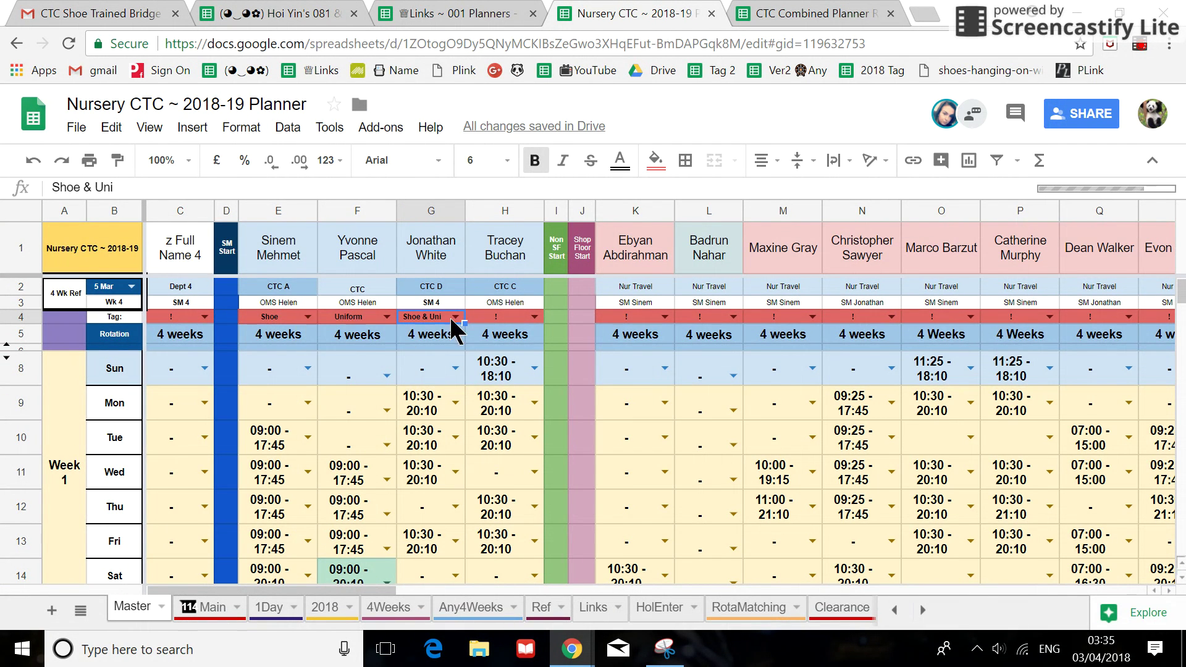
left_click(531, 319)
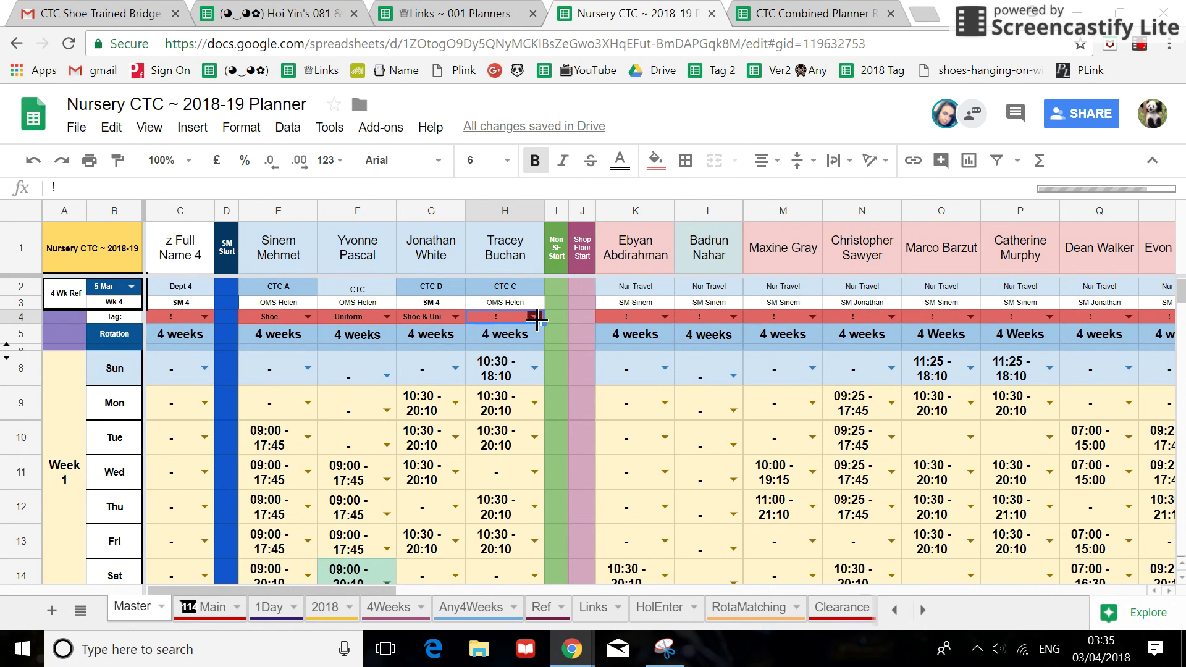
left_click_drag(260, 317, 261, 318)
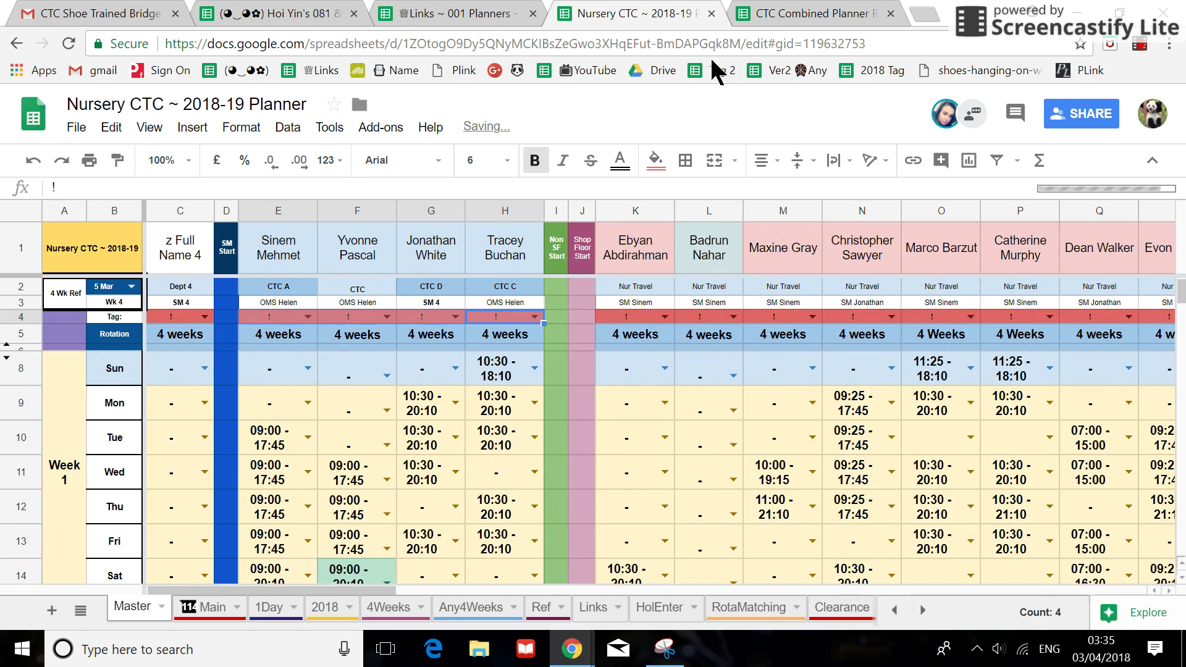
left_click(712, 13)
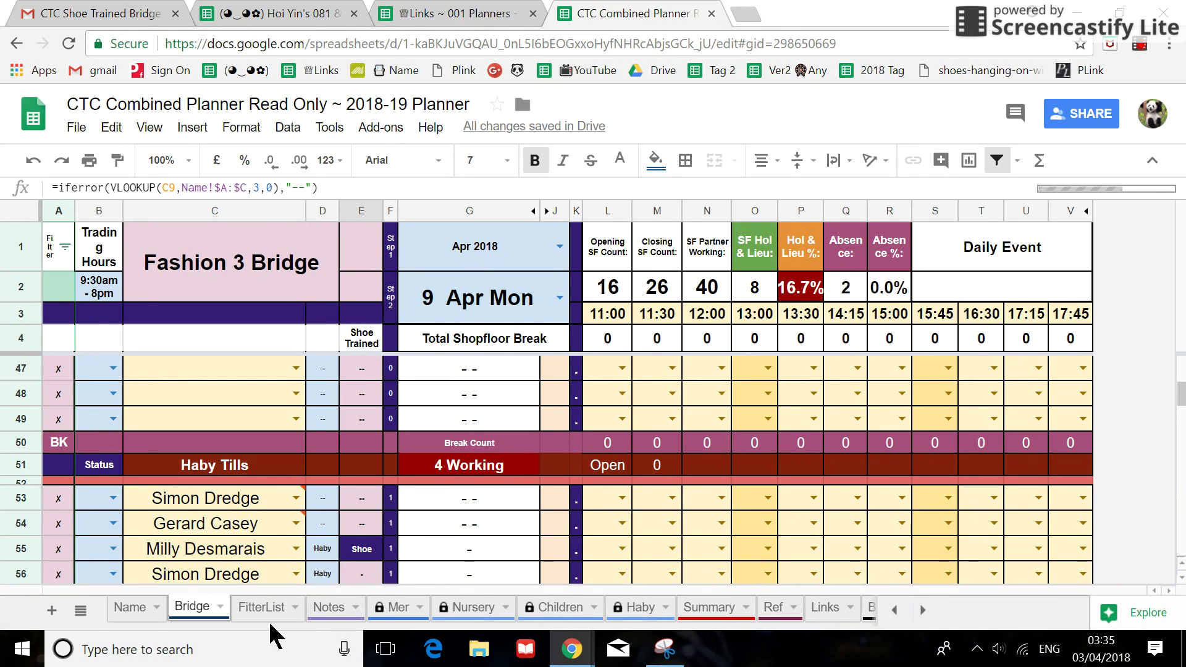
left_click(462, 8)
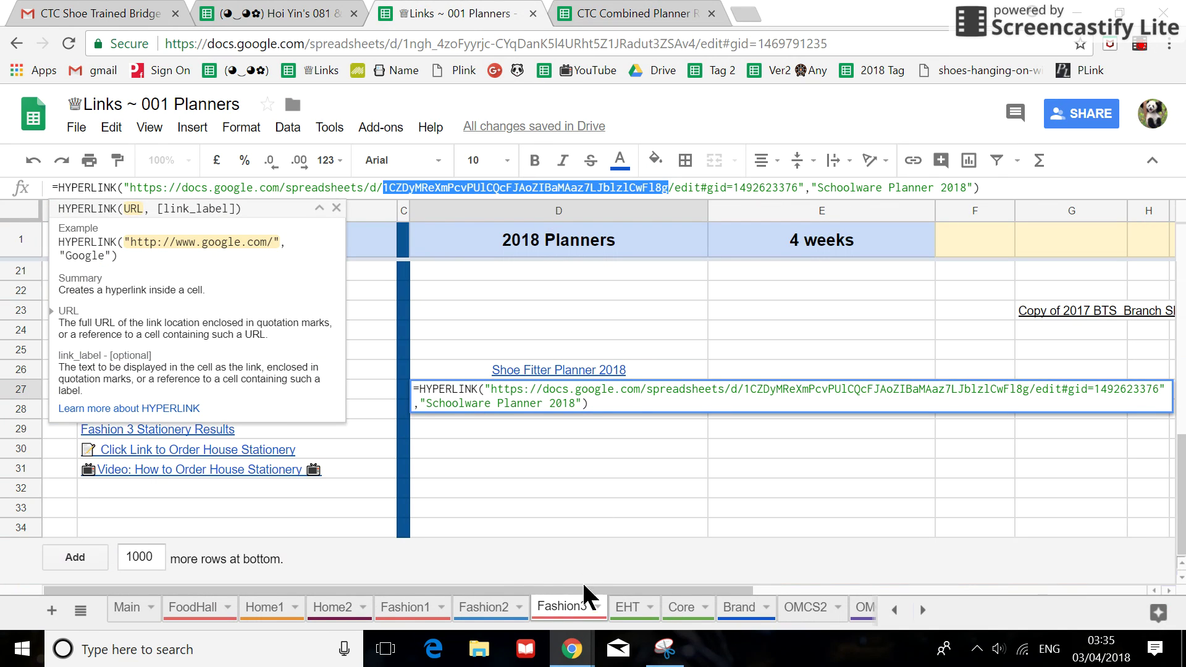
left_click(506, 489)
left_click(558, 374)
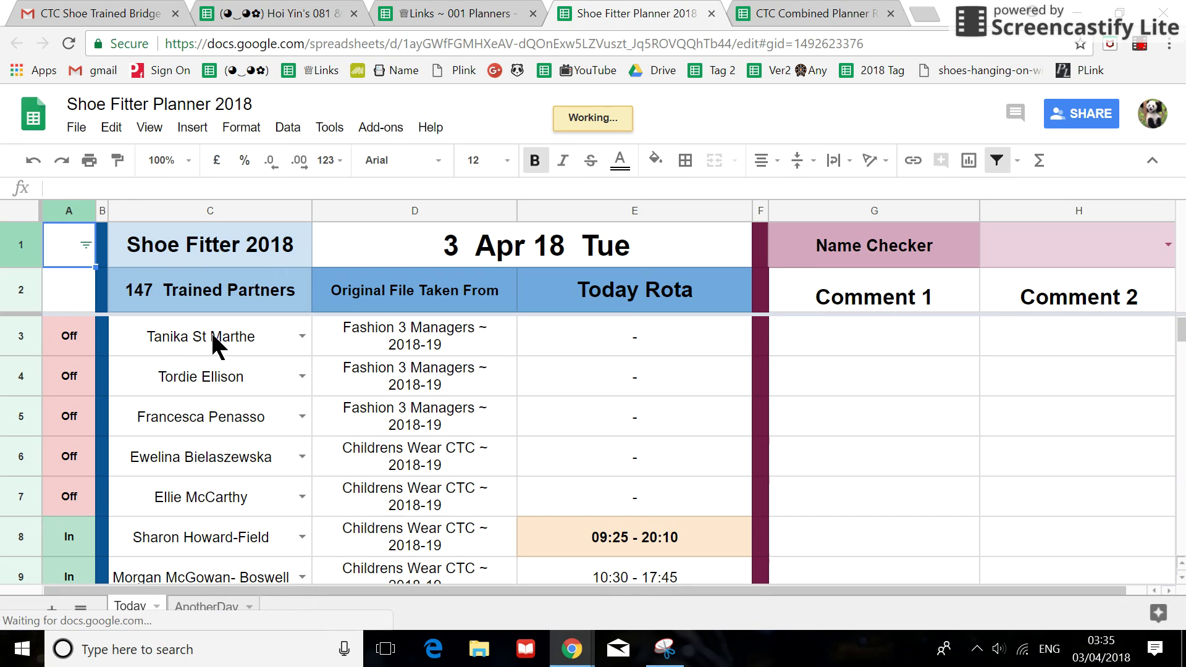
scroll(201, 559, "down", 1)
scroll(194, 538, "down", 1)
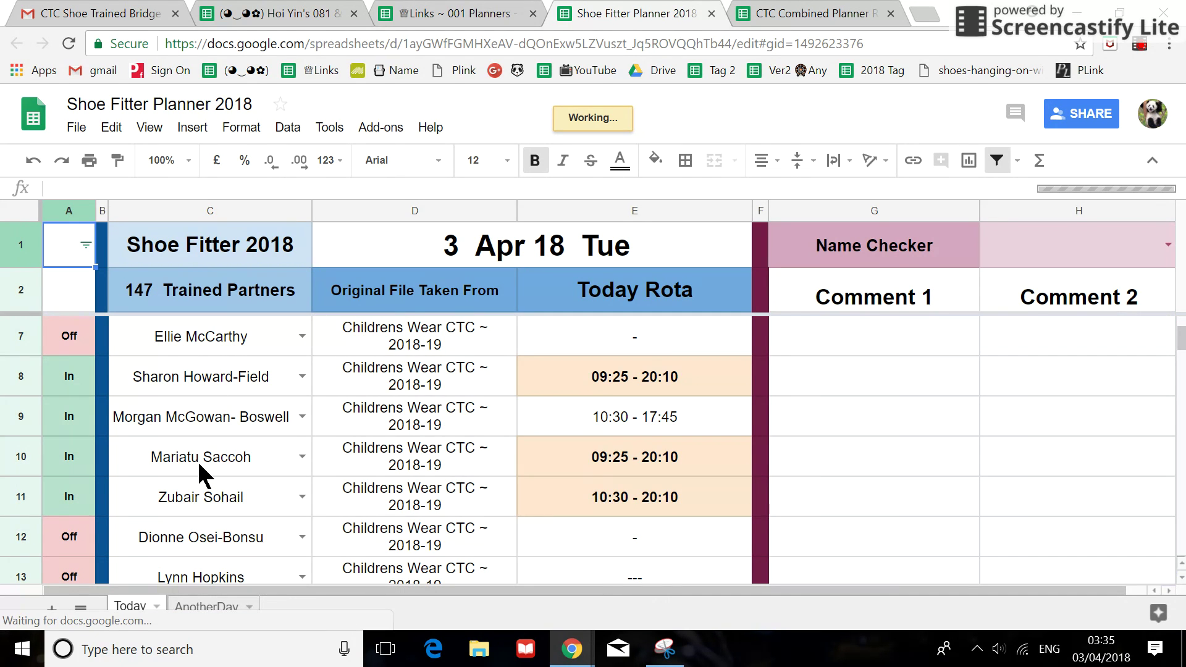
scroll(203, 477, "down", 1)
scroll(211, 371, "down", 1)
scroll(204, 432, "down", 2)
scroll(203, 498, "up", 4)
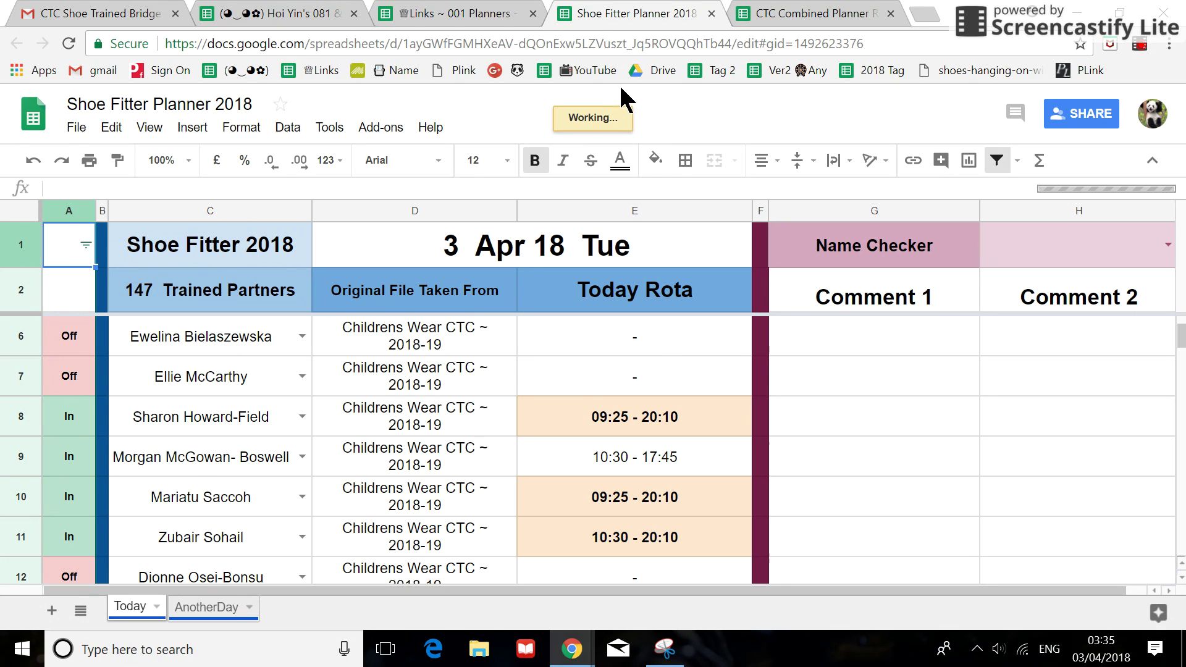
scroll(223, 470, "down", 2)
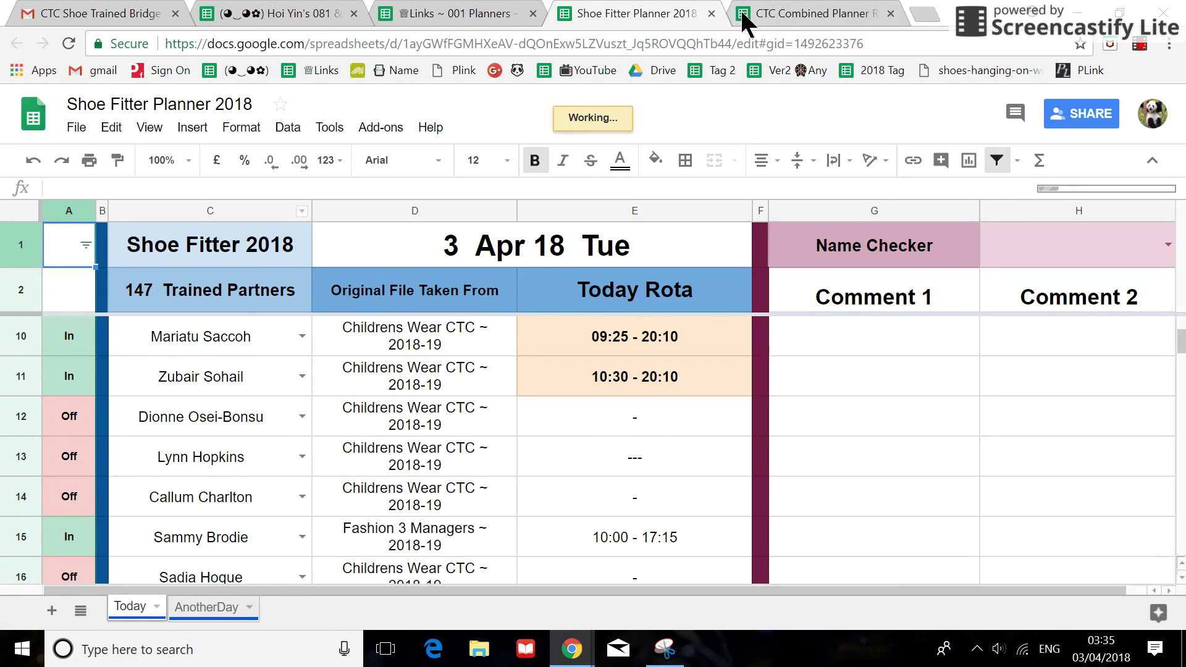
left_click(772, 5)
left_click(712, 14)
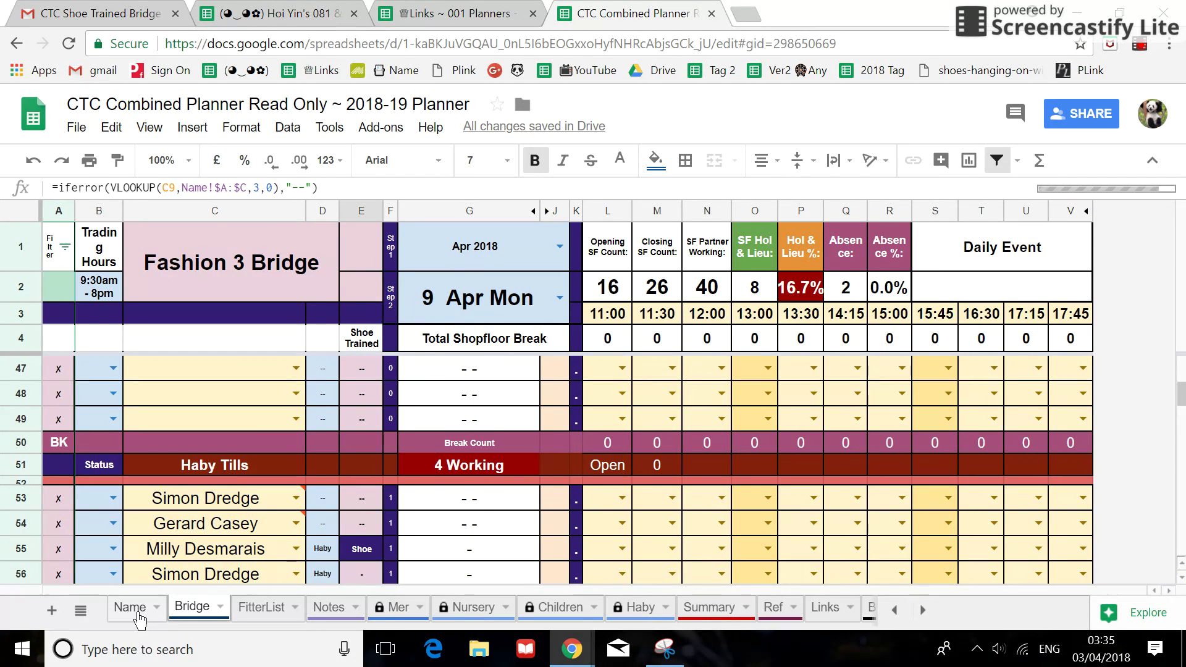
Step: On the FitterList sheet, widen column B so the Schoolware 2018 names fit
left_click(259, 608)
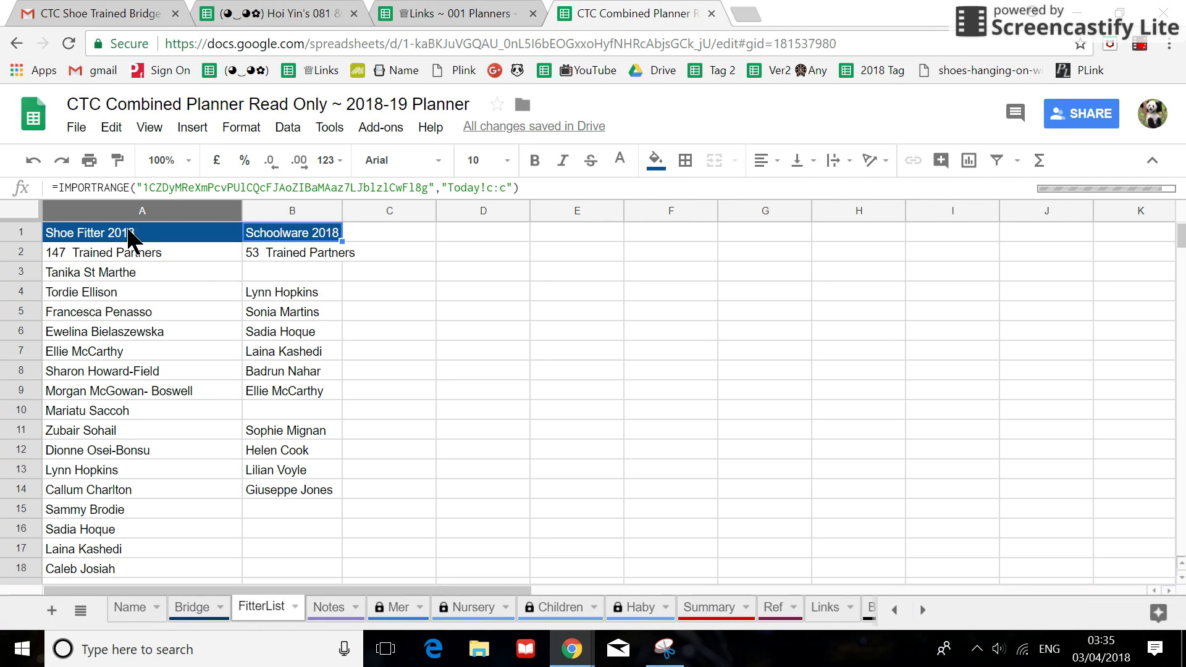
scroll(150, 530, "down", 2)
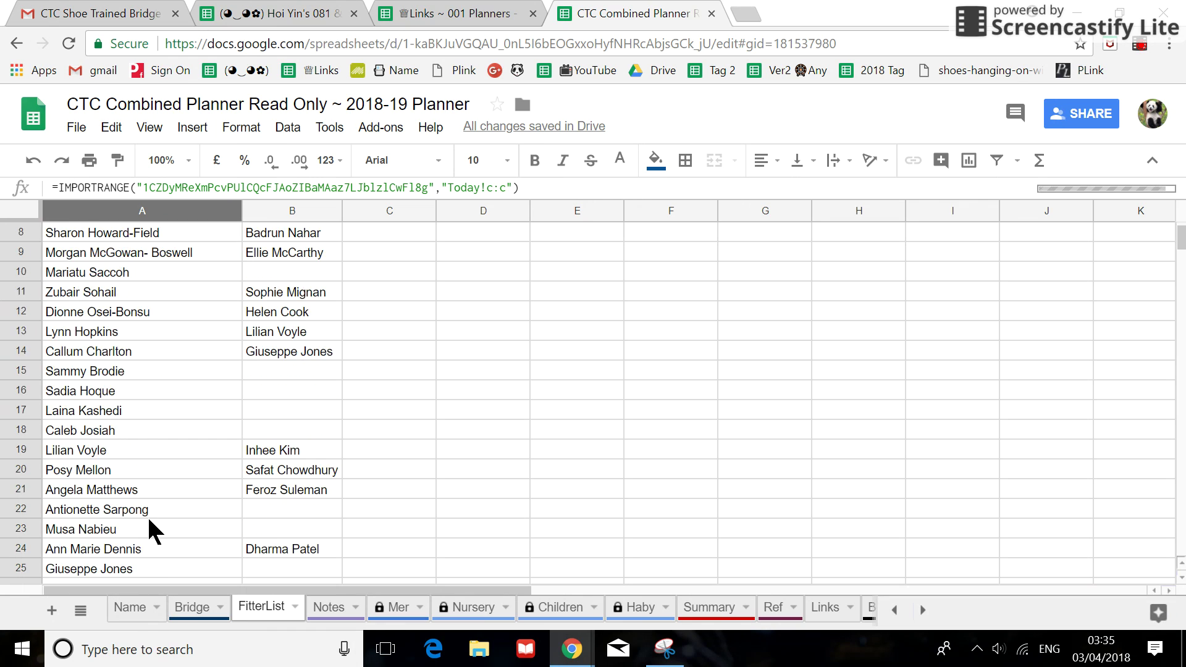
scroll(159, 522, "up", 2)
left_click_drag(342, 210, 406, 211)
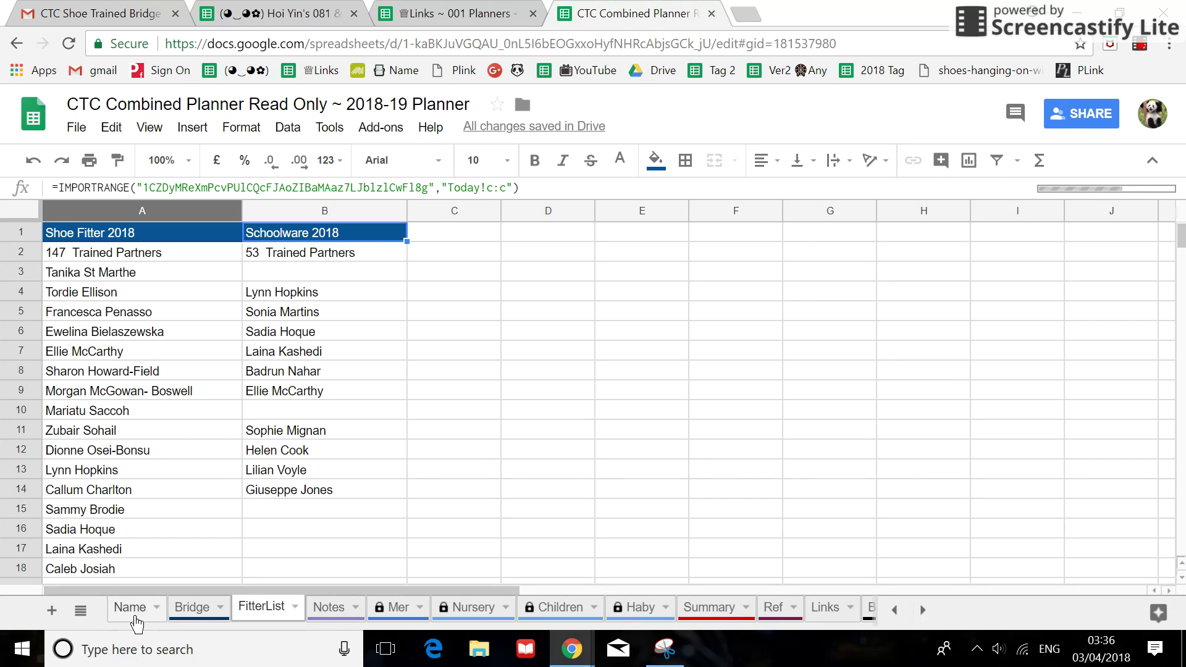
left_click(136, 623)
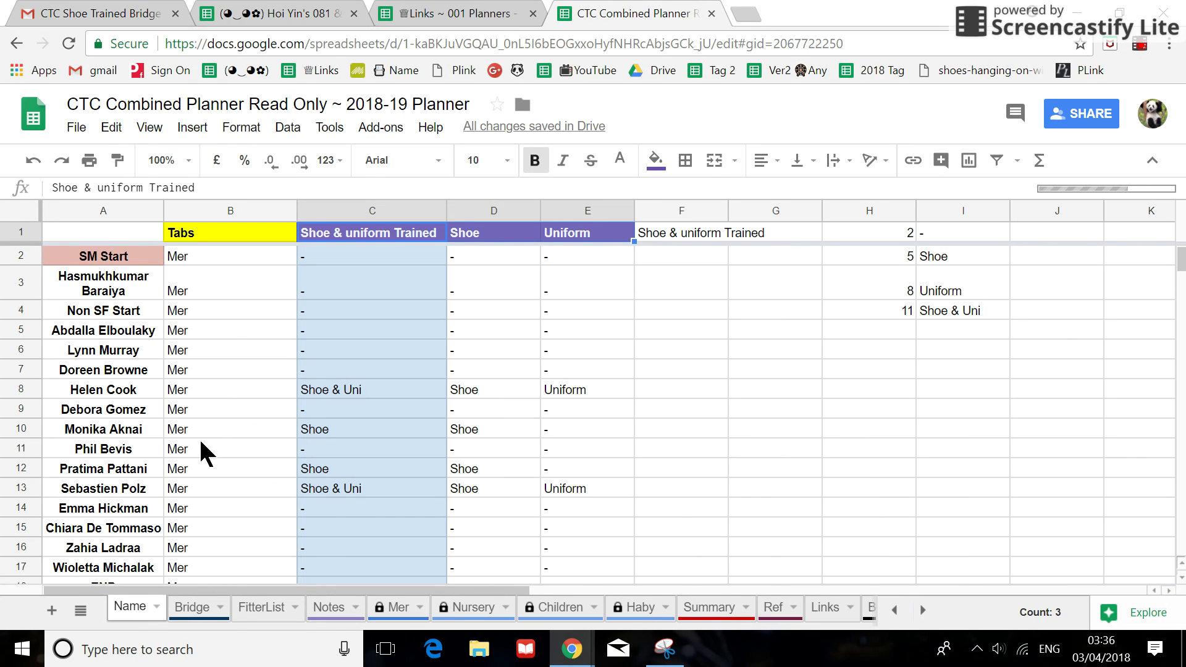
scroll(173, 481, "down", 7)
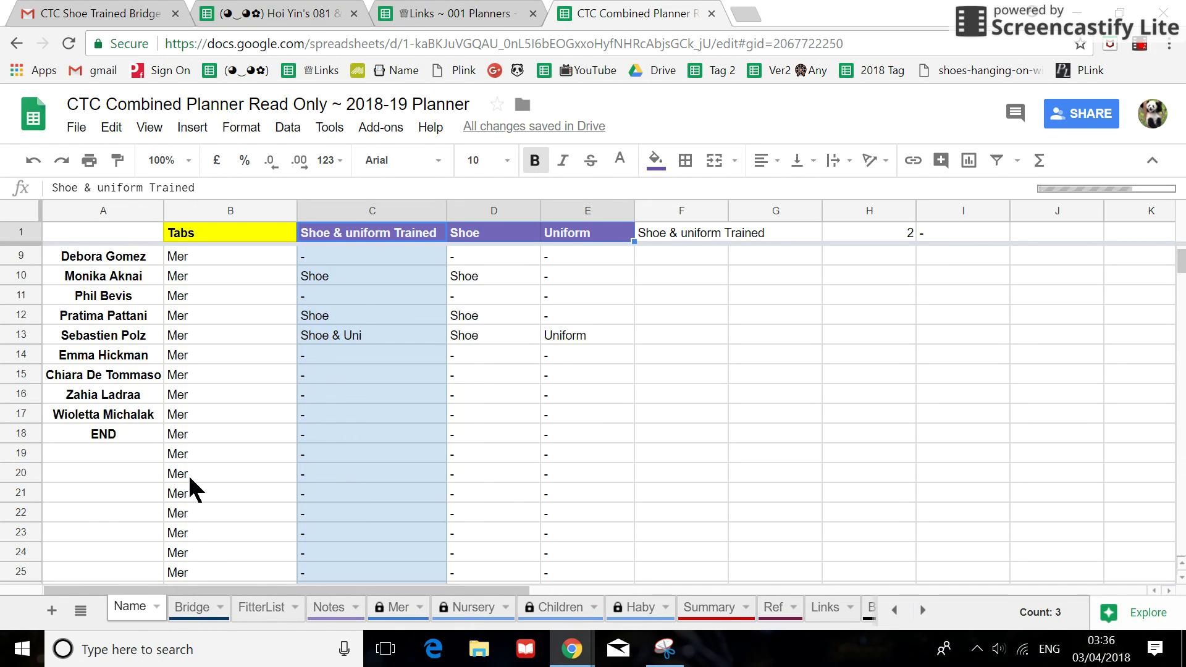
scroll(99, 475, "up", 7)
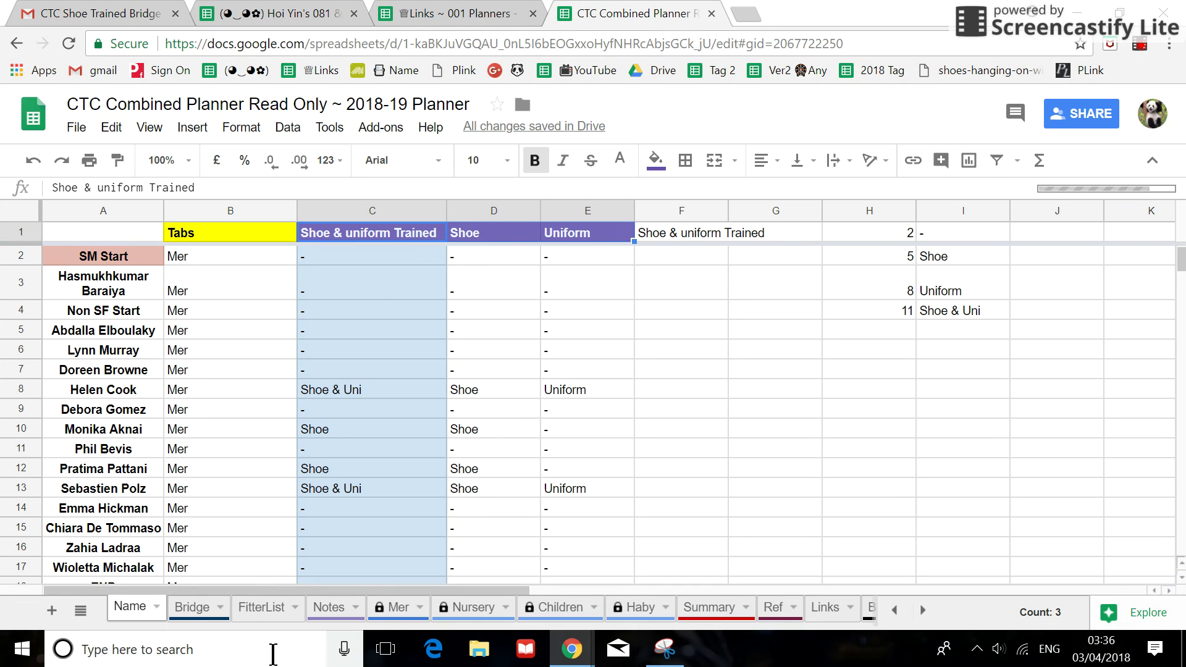
left_click(262, 608)
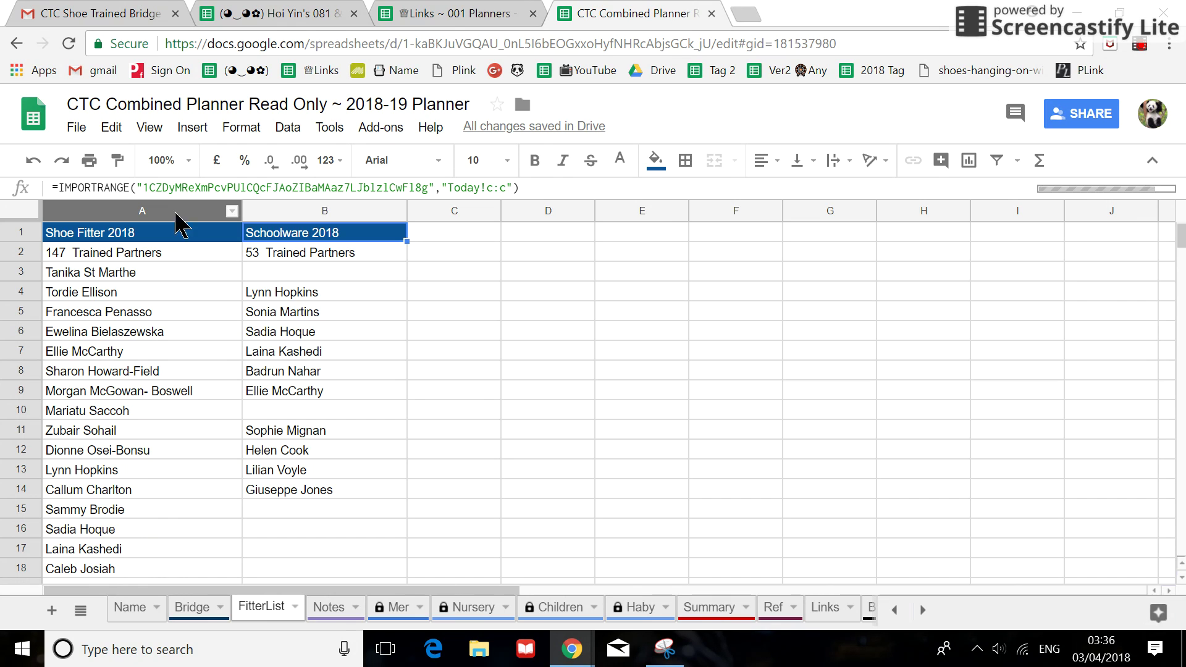
Step: Show the Name sheet with each partner's Shoe & uniform Trained, Shoe and Uniform columns
left_click(128, 611)
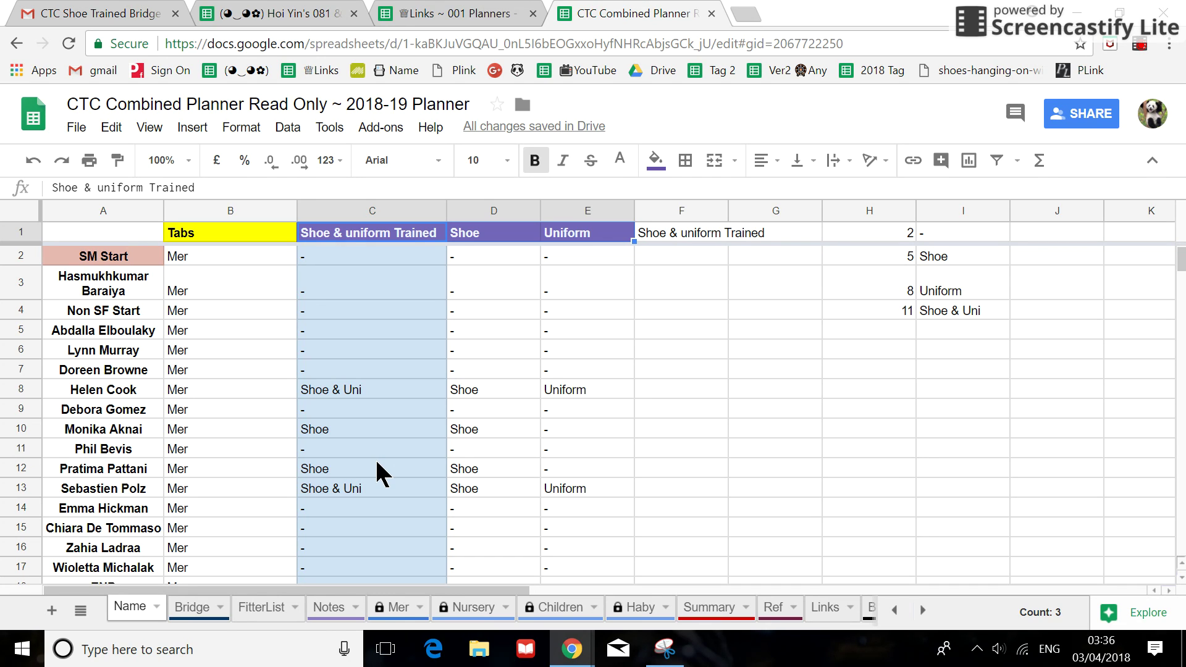
Step: Inspect the row 8 formulas in C8, D8 and E8
left_click(341, 394)
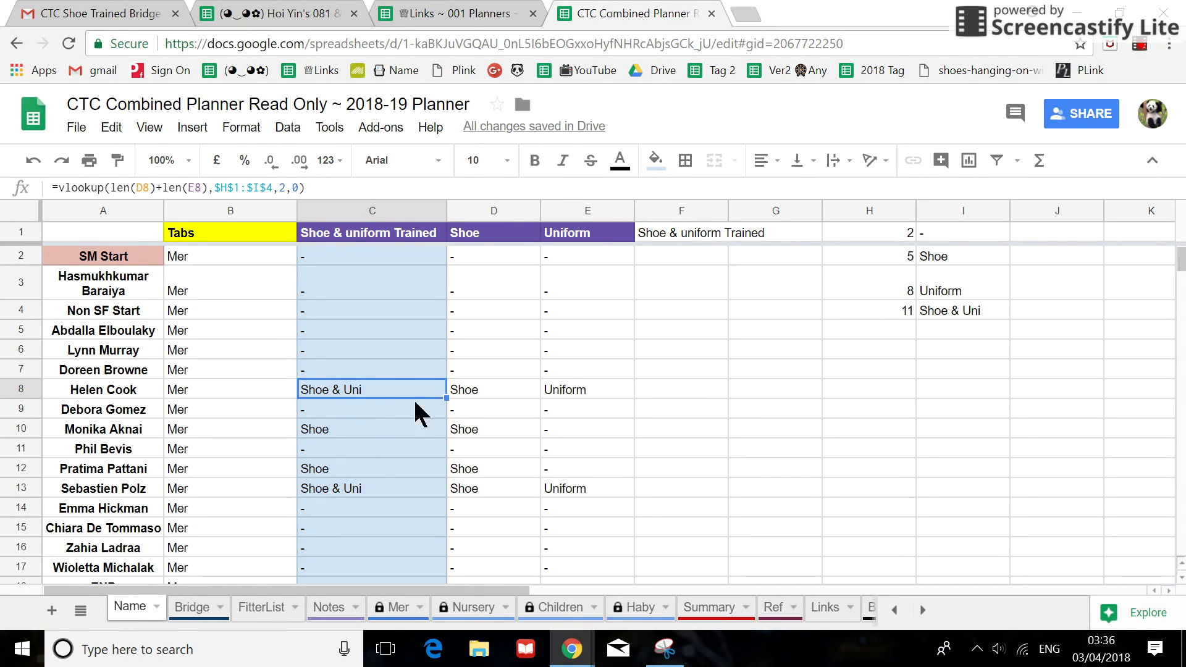
left_click(474, 393)
left_click(562, 390)
left_click(482, 391)
left_click(562, 393)
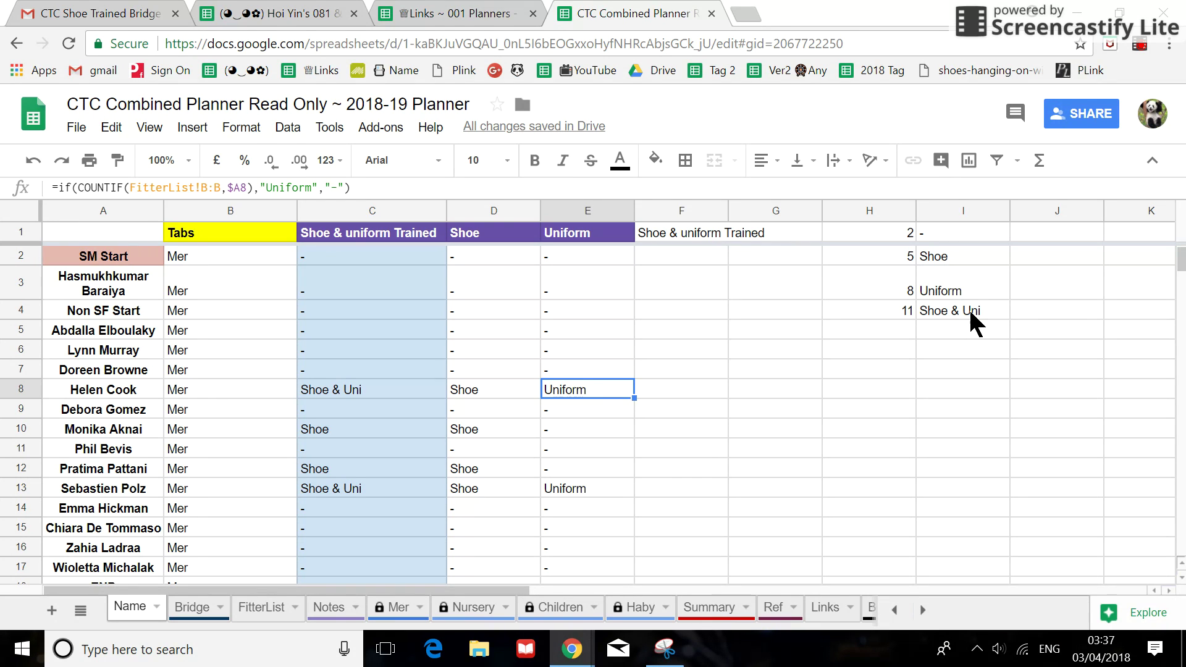
Step: Compare the Shoe and Uniform formulas in D6 and E6
left_click(502, 350)
left_click(565, 346)
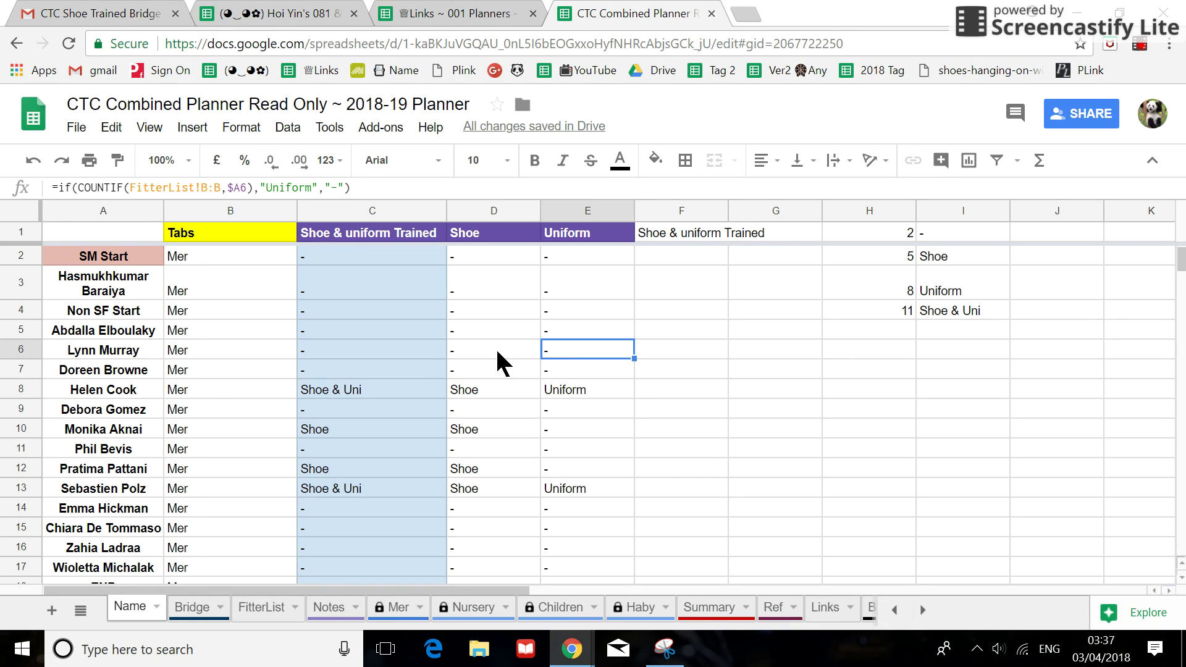
left_click(496, 348)
left_click(564, 348)
scroll(511, 457, "down", 15)
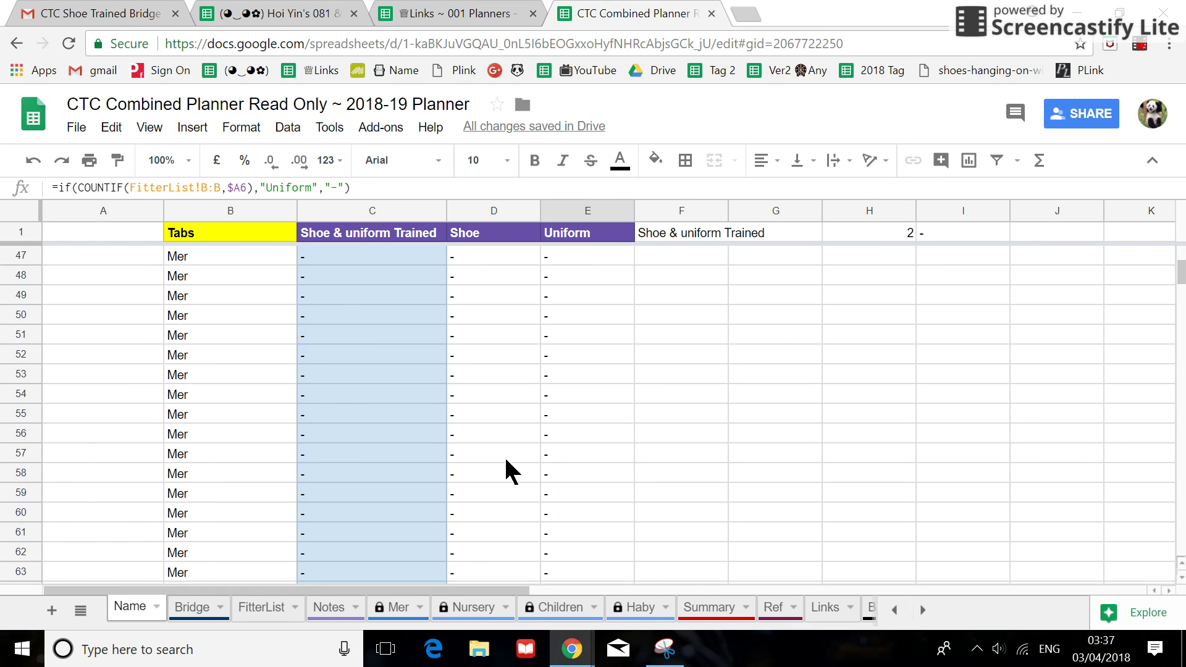
scroll(504, 454, "down", 7)
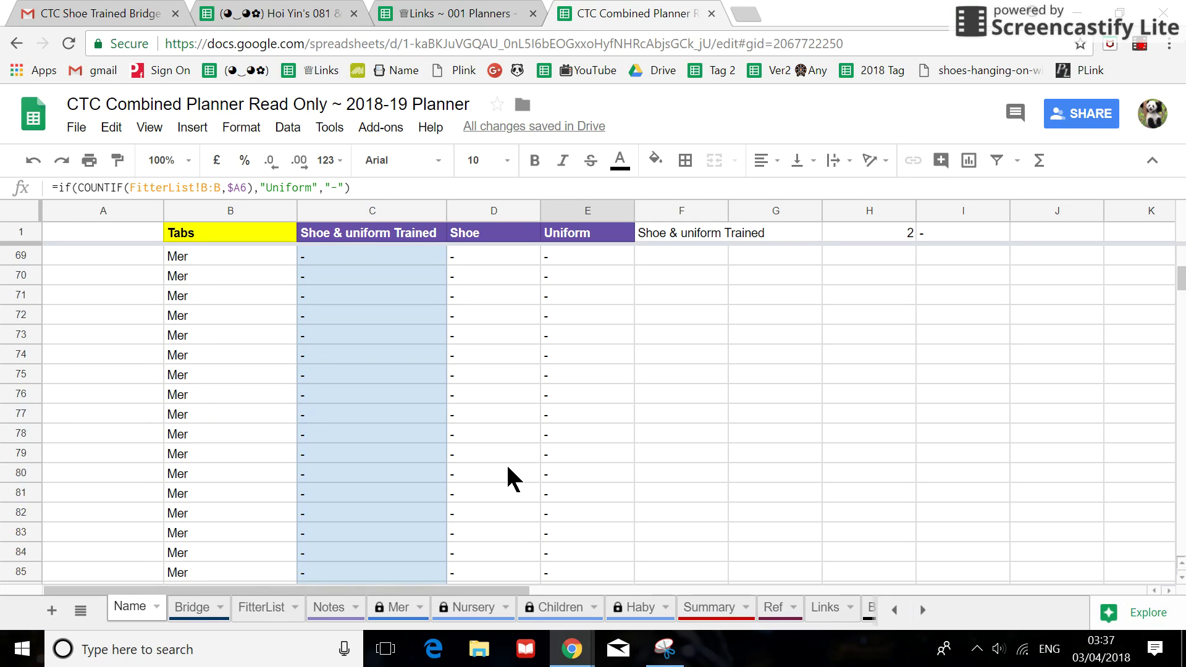
scroll(508, 476, "up", 10)
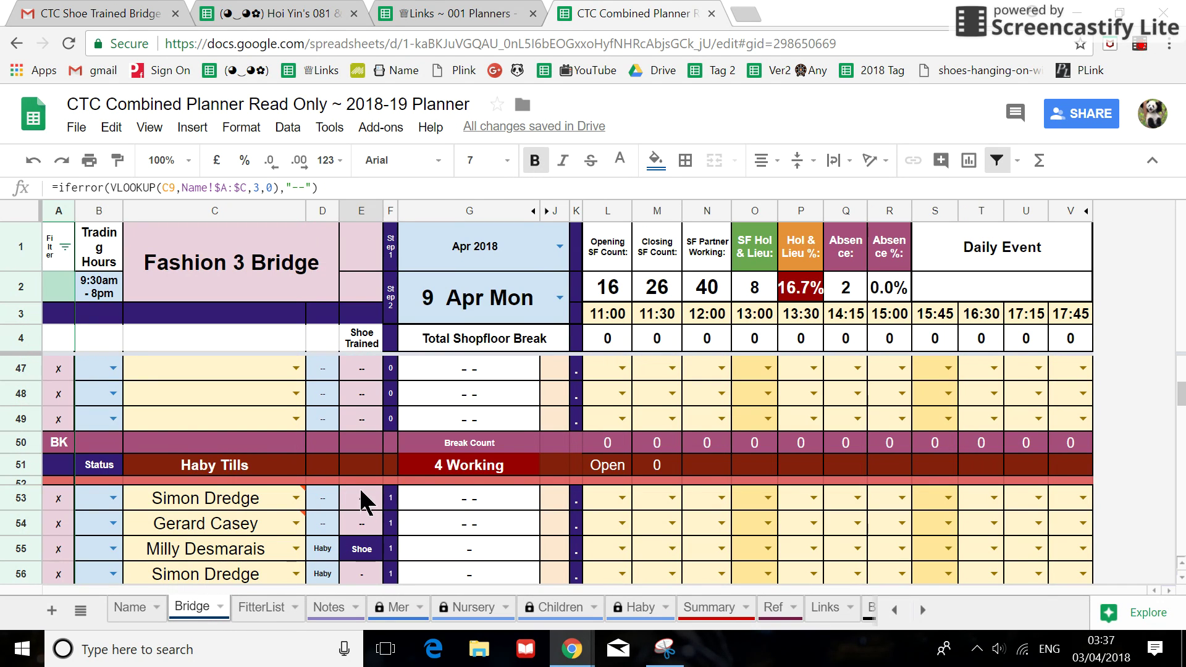
Step: Hide the FitterList sheet, then bring up the Name sheet's tab options
scroll(360, 547, "down", 1)
scroll(363, 558, "down", 1)
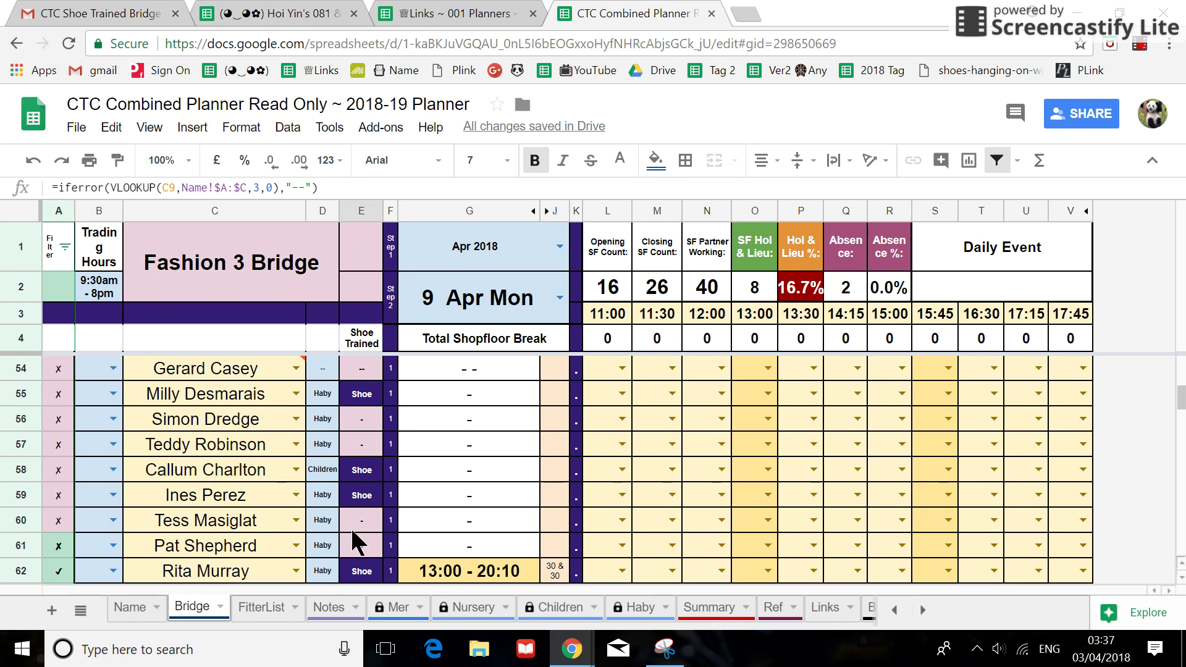
left_click(267, 613)
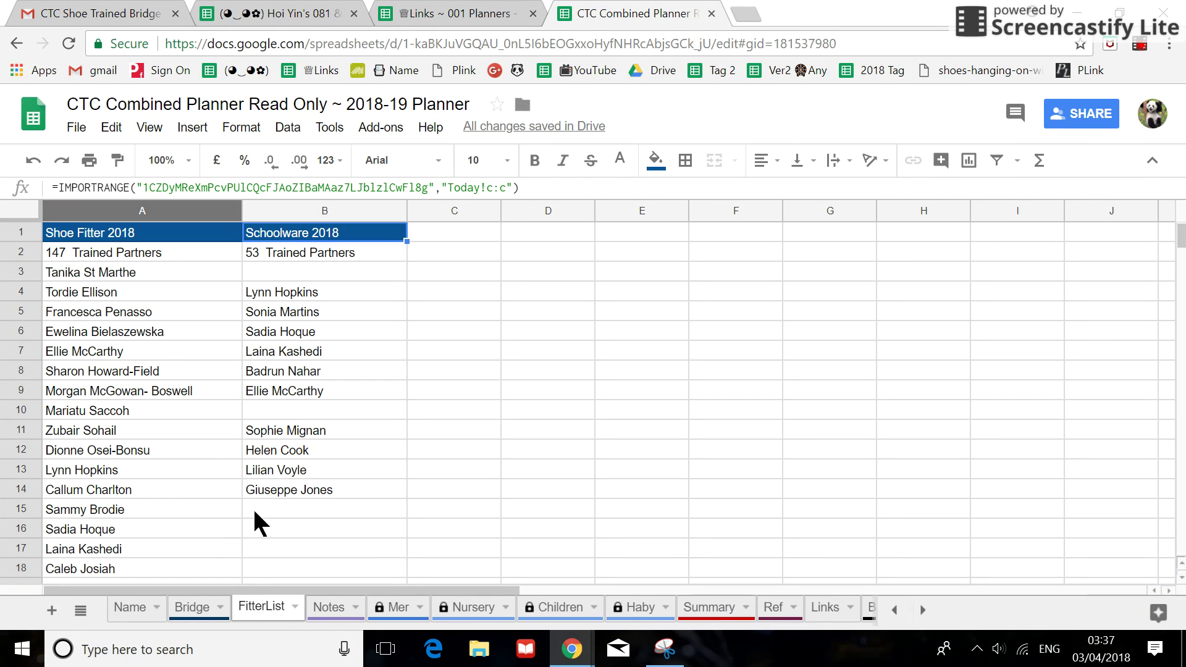
left_click(155, 599)
scroll(321, 346, "up", 10)
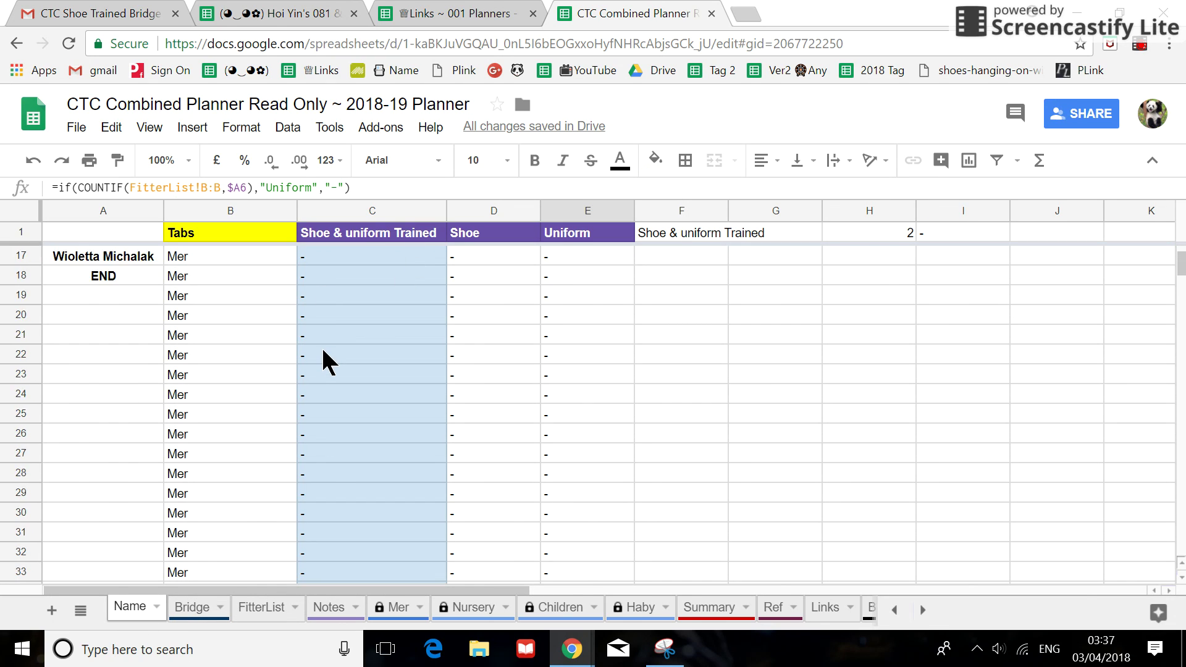
left_click(262, 608)
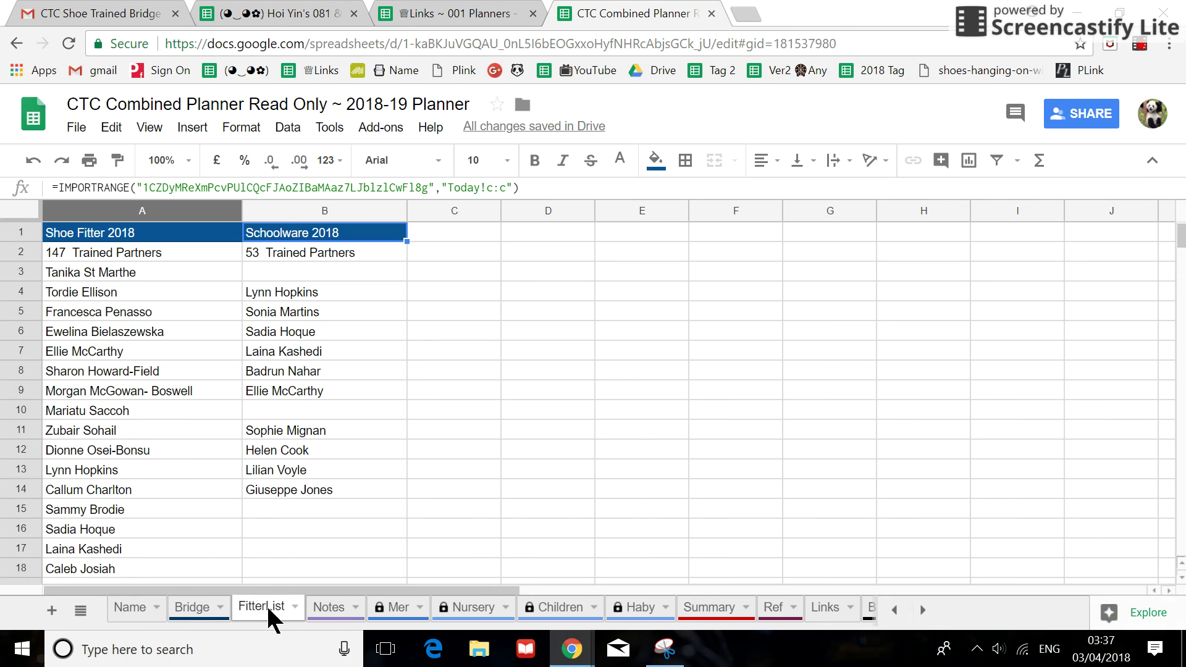
right_click(266, 606)
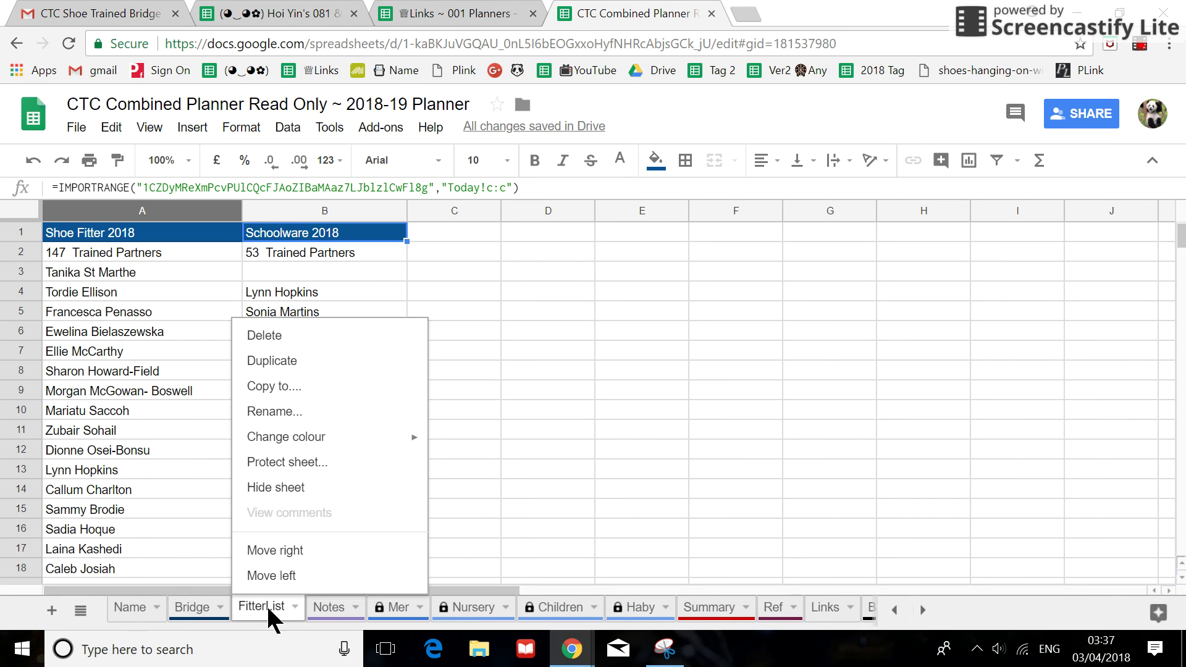
left_click(298, 487)
left_click(139, 608)
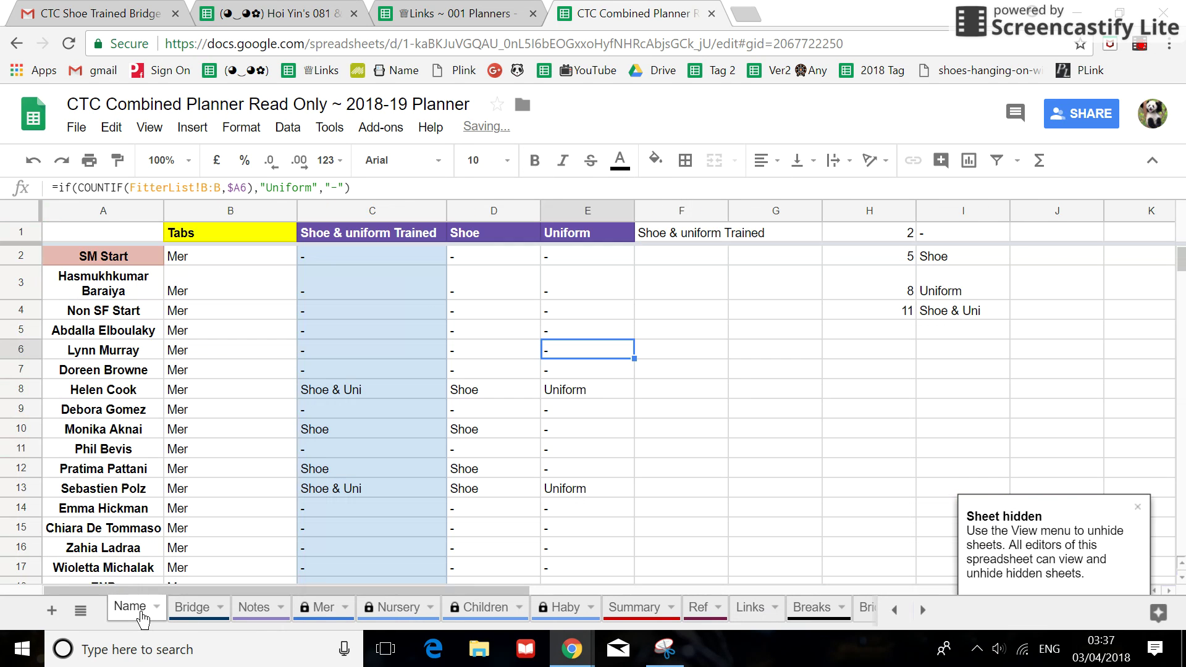
right_click(139, 608)
Step: Hide the Name sheet, then hide Bridge helper column D and check the Shoe Trained column
left_click(167, 484)
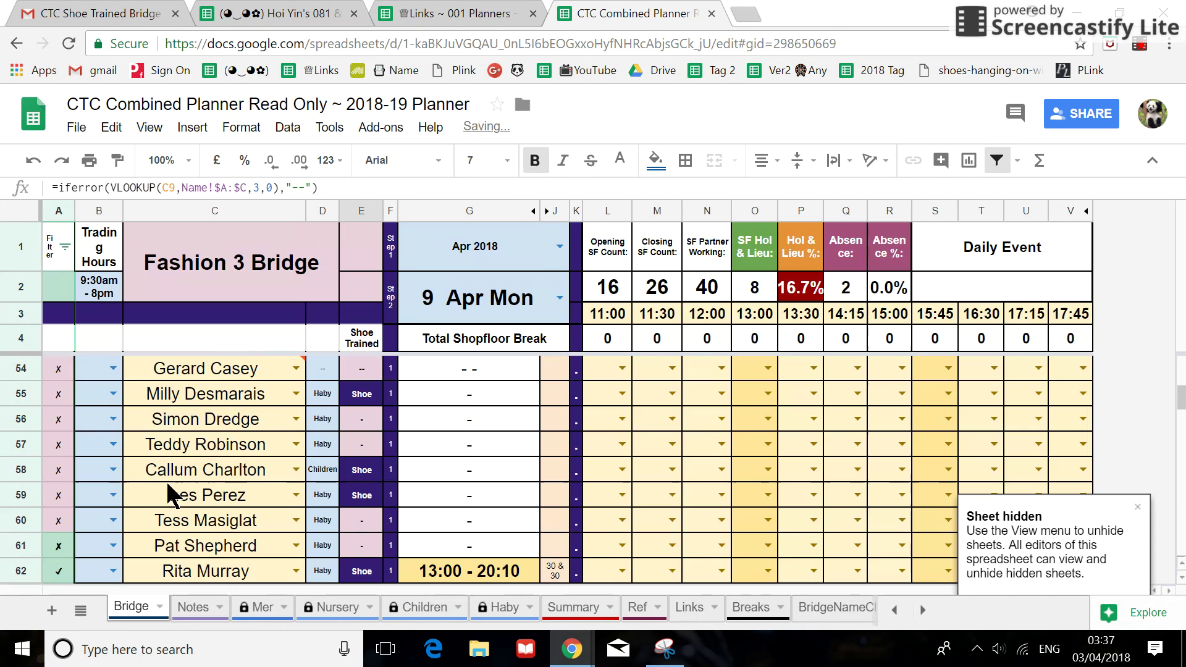
scroll(252, 493, "up", 6)
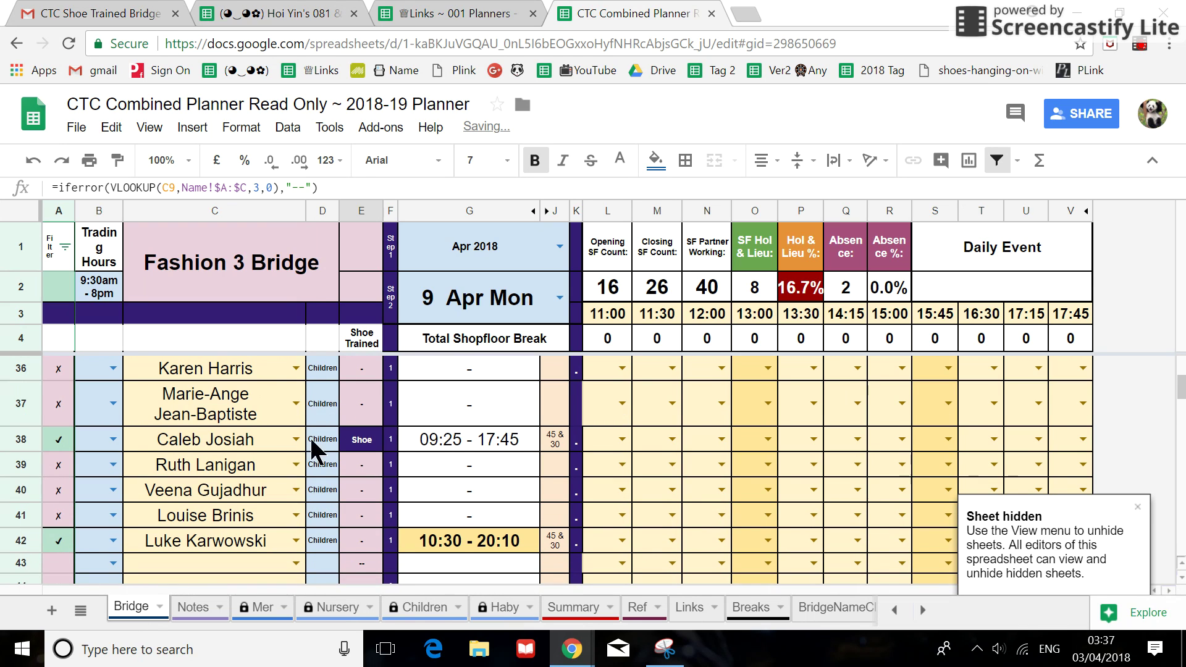
left_click(322, 211)
right_click(322, 211)
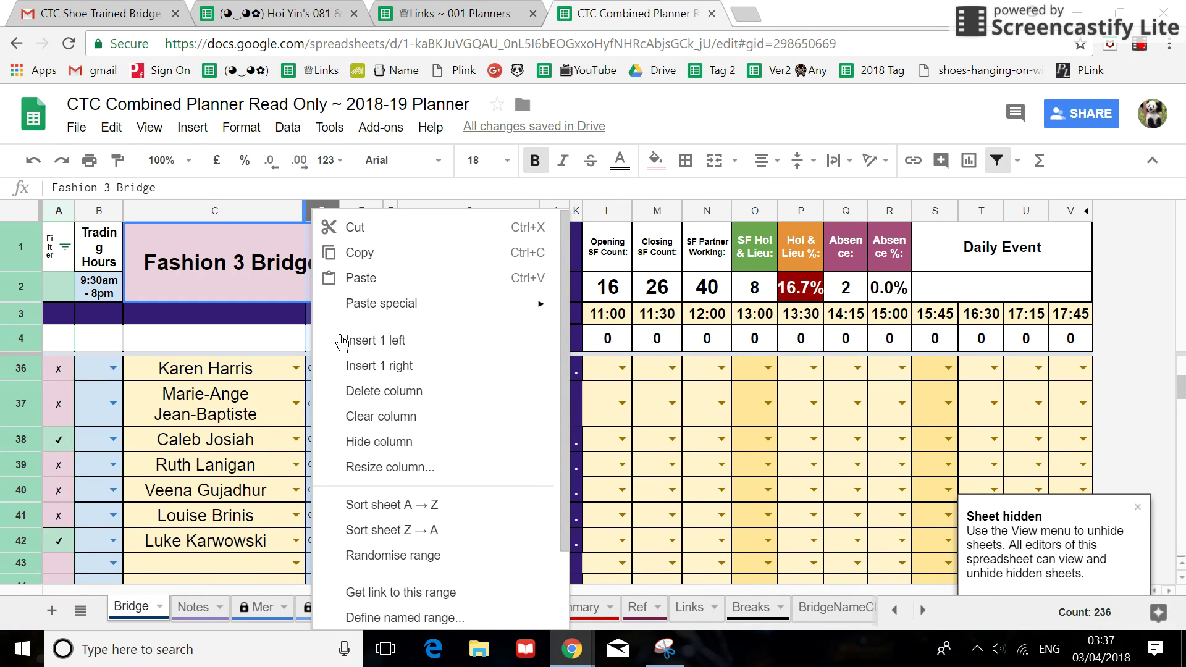
left_click(360, 442)
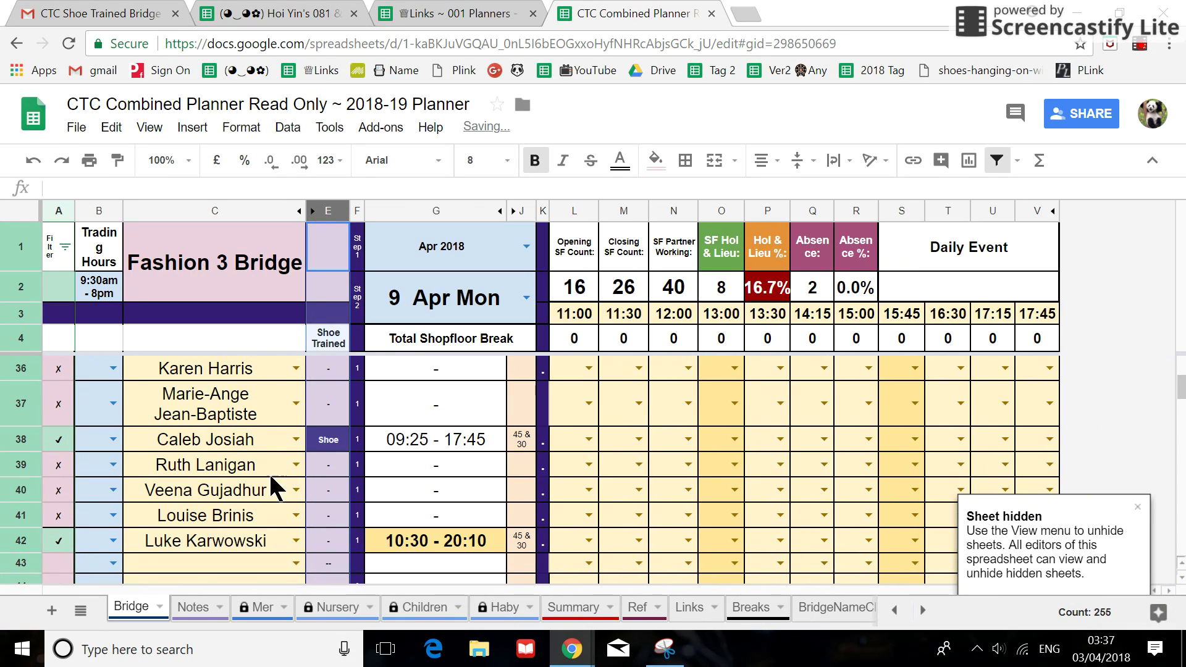
scroll(318, 469, "up", 9)
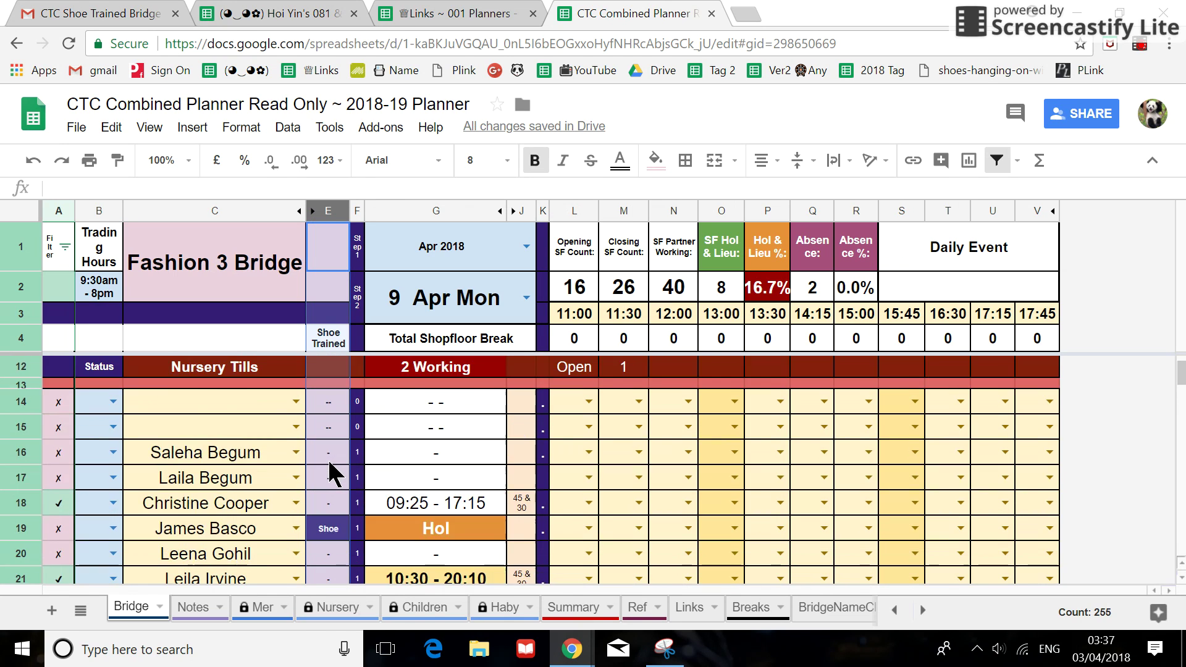
scroll(327, 476, "up", 1)
scroll(328, 476, "down", 7)
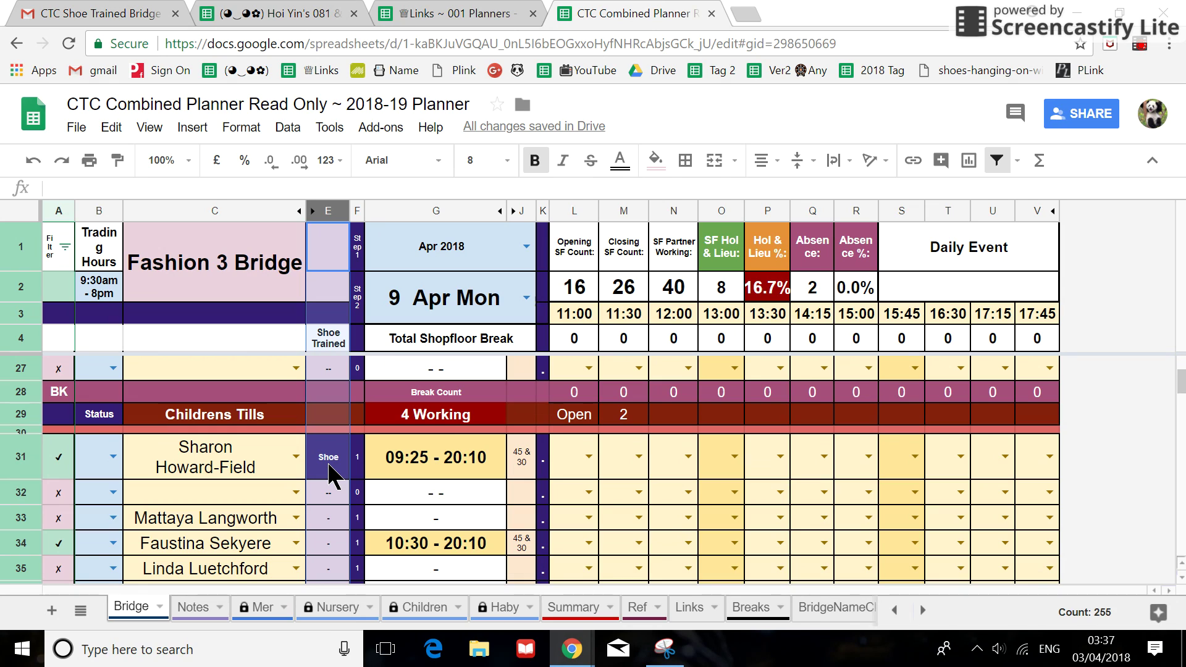
scroll(334, 475, "down", 1)
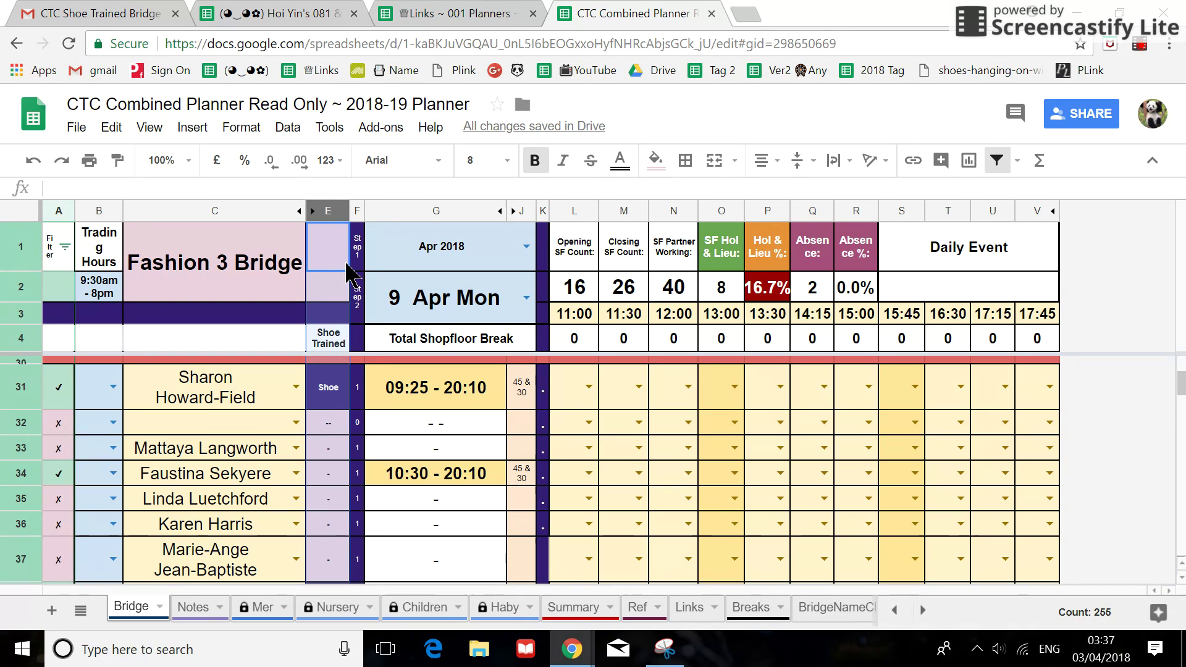
Step: Unhide Bridge column D and inspect the lookup formula in D31
left_click(299, 210)
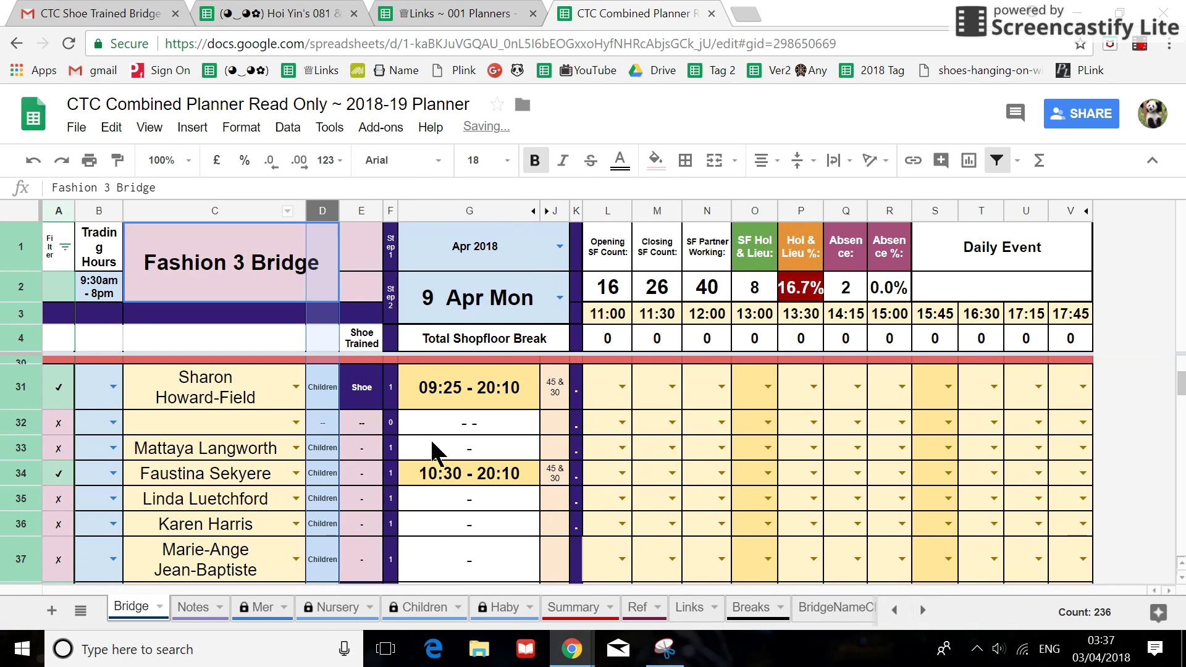
left_click(323, 403)
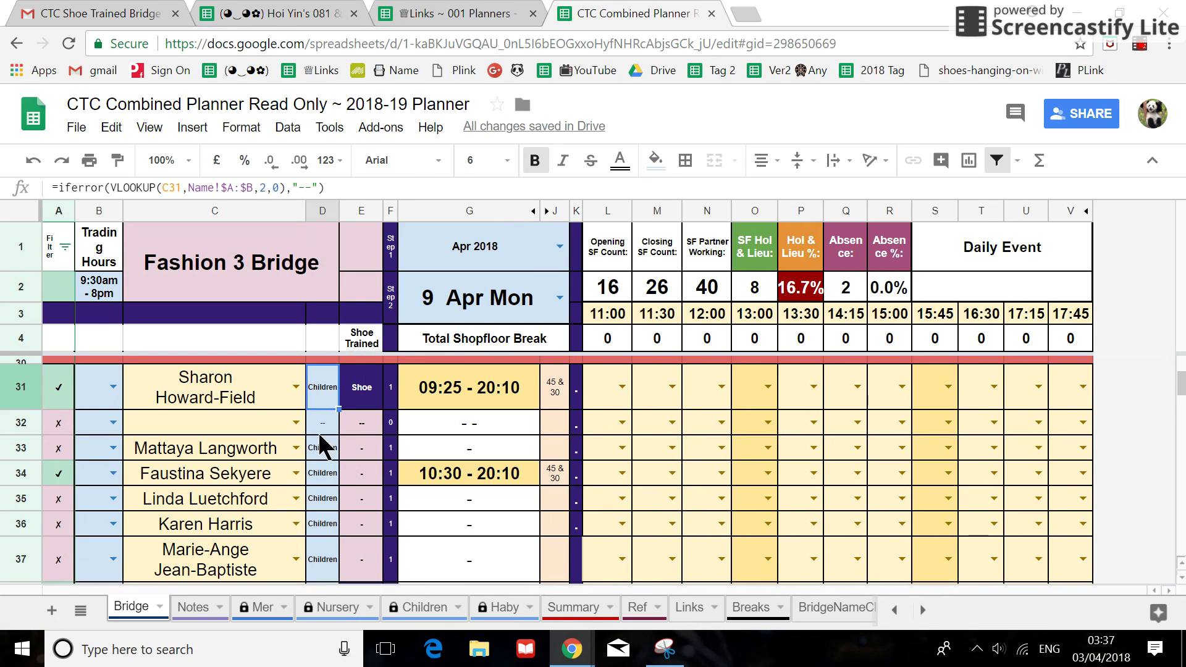
scroll(324, 457, "down", 1)
scroll(321, 461, "up", 1)
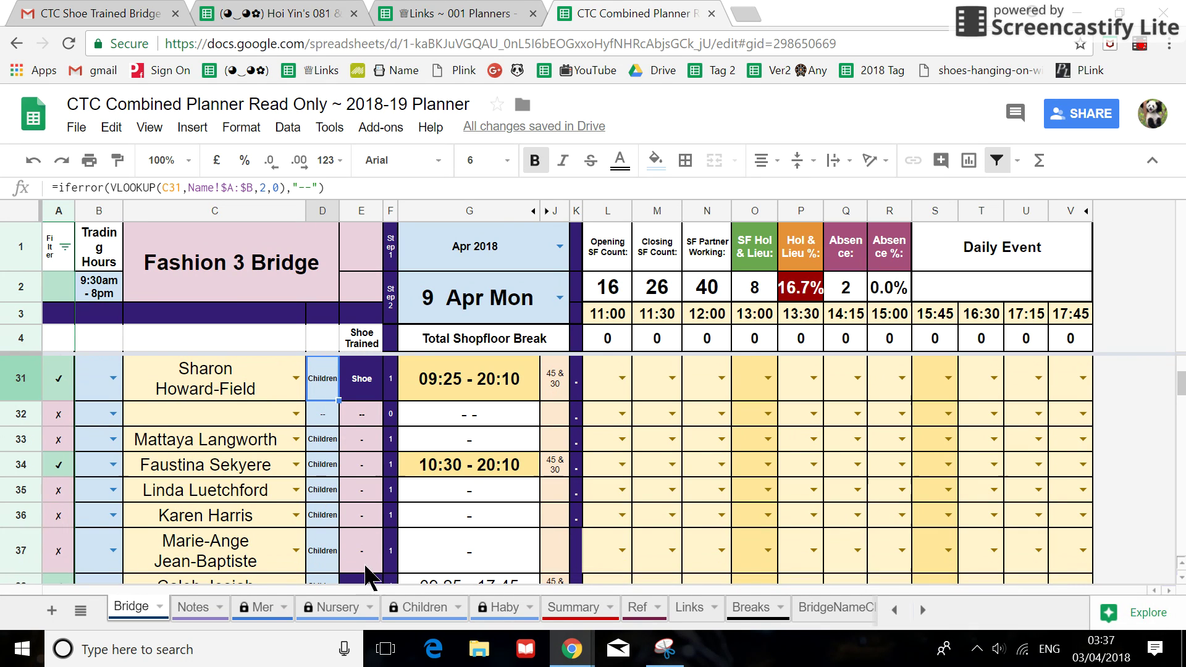
Step: Browse the Nursery, Children and Mer sheets, then reselect column D on Bridge
left_click(346, 609)
left_click(484, 617)
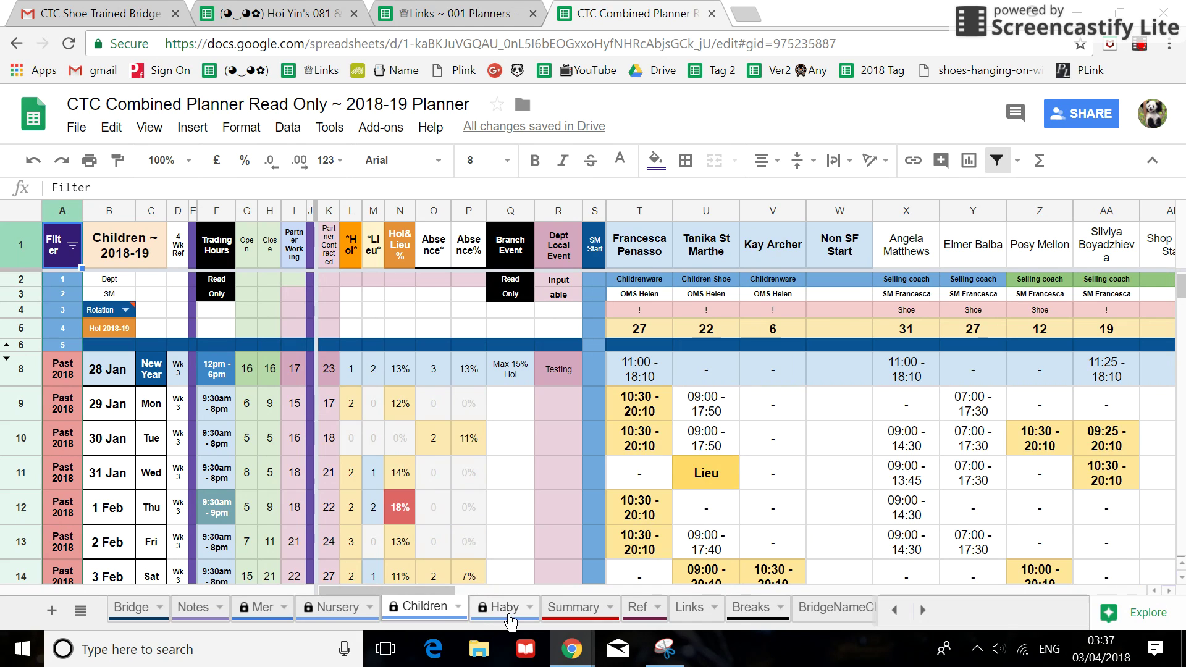
left_click(261, 612)
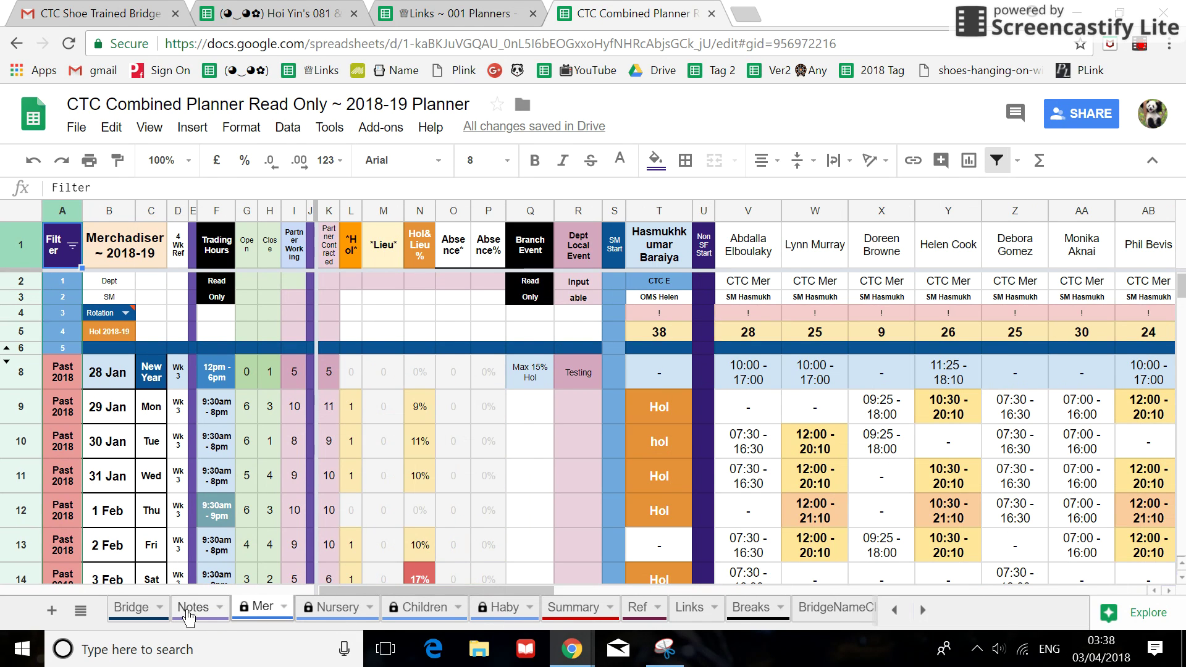
left_click(132, 608)
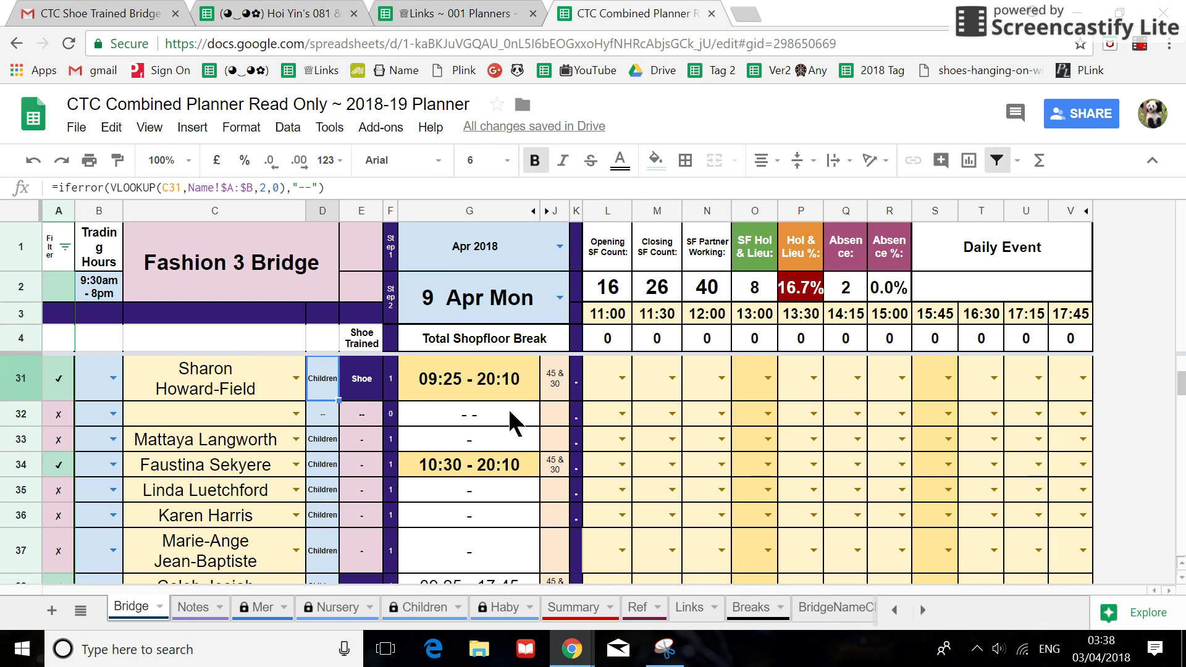
left_click(321, 210)
Step: Hide Bridge column D again, review the Shoe Trained tags, and switch to the Links ~ 001 Planners file
right_click(316, 213)
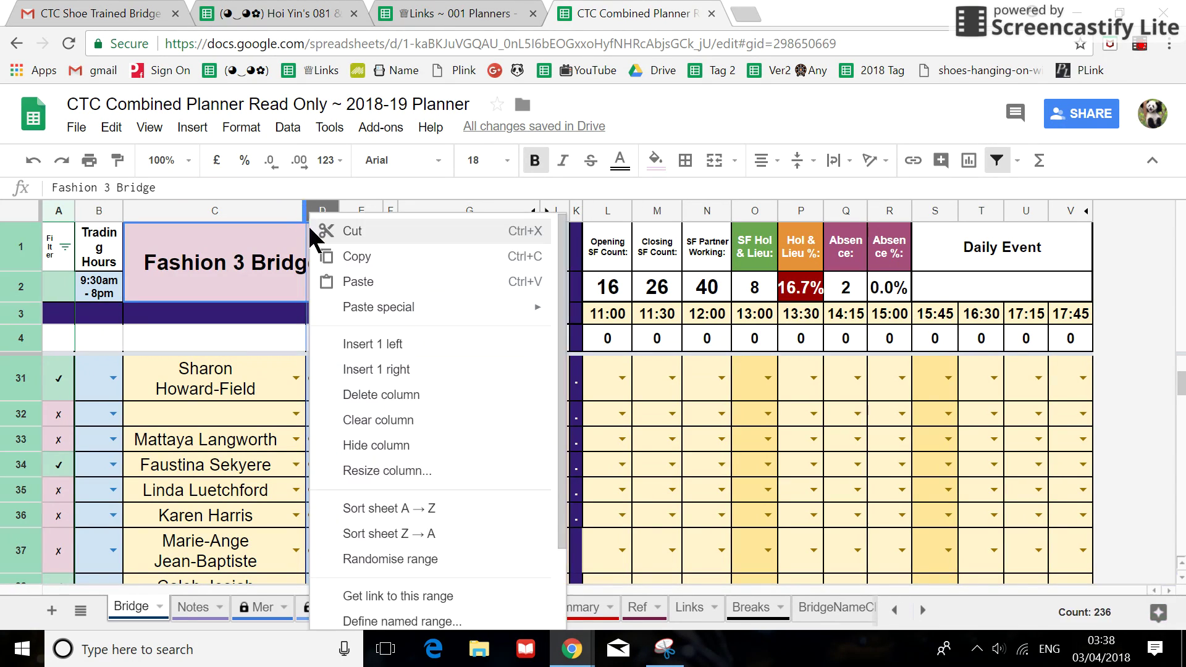
left_click(373, 446)
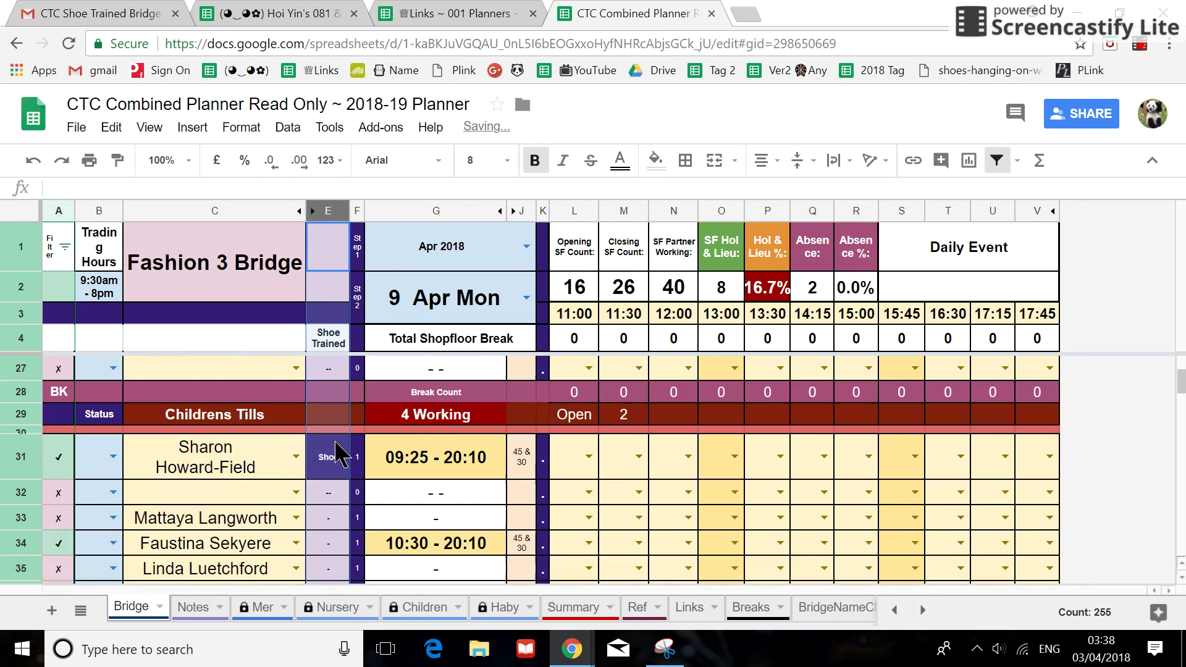
scroll(336, 444, "down", 12)
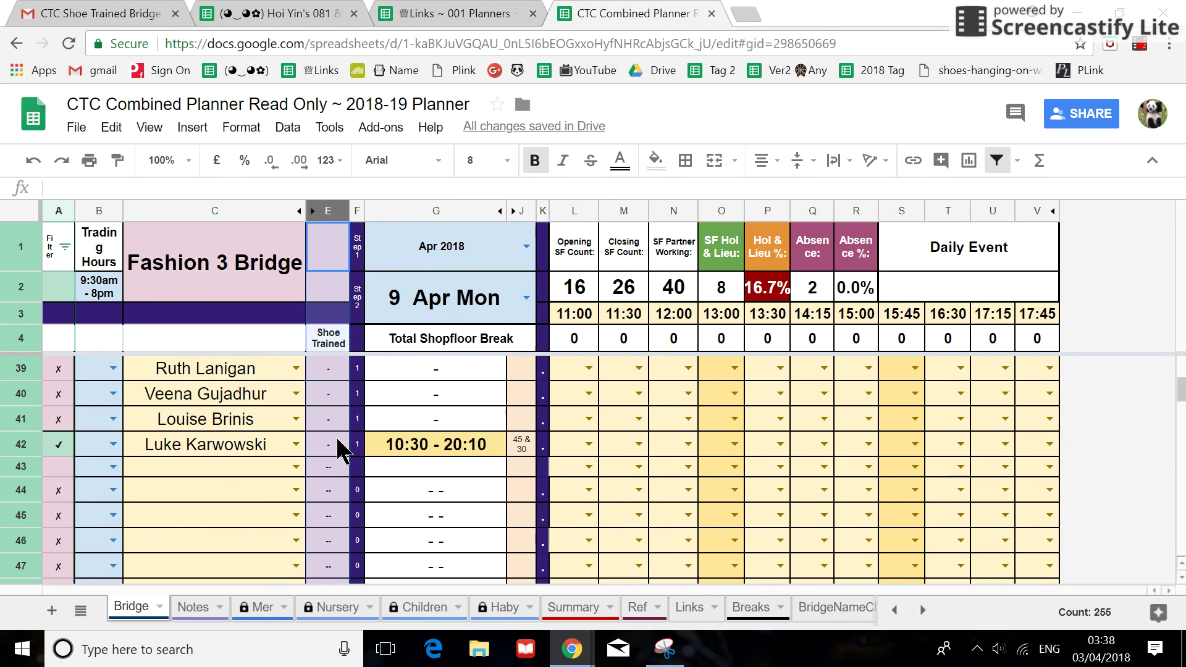
scroll(338, 441, "down", 4)
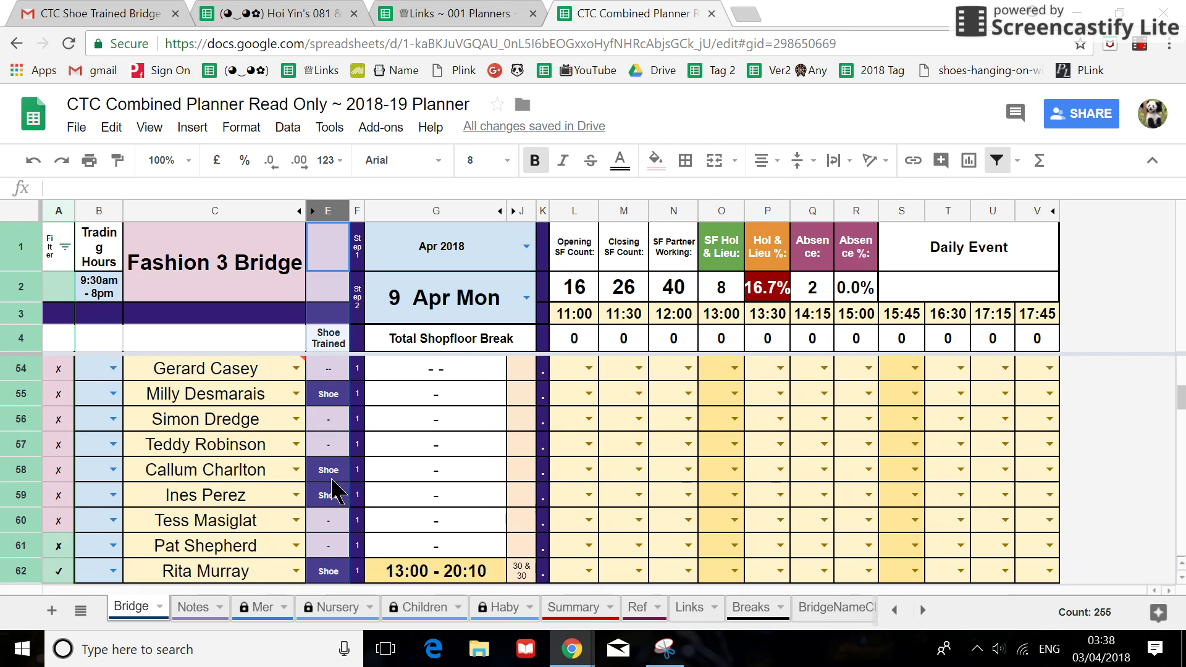
scroll(335, 488, "down", 11)
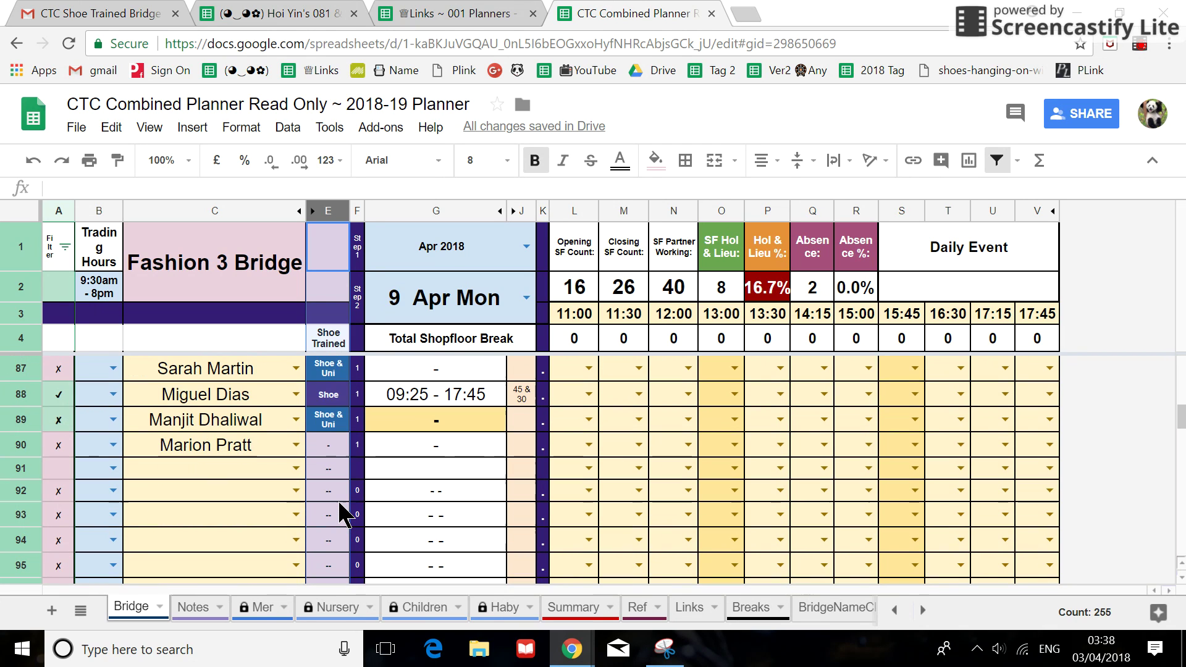
scroll(338, 503, "up", 2)
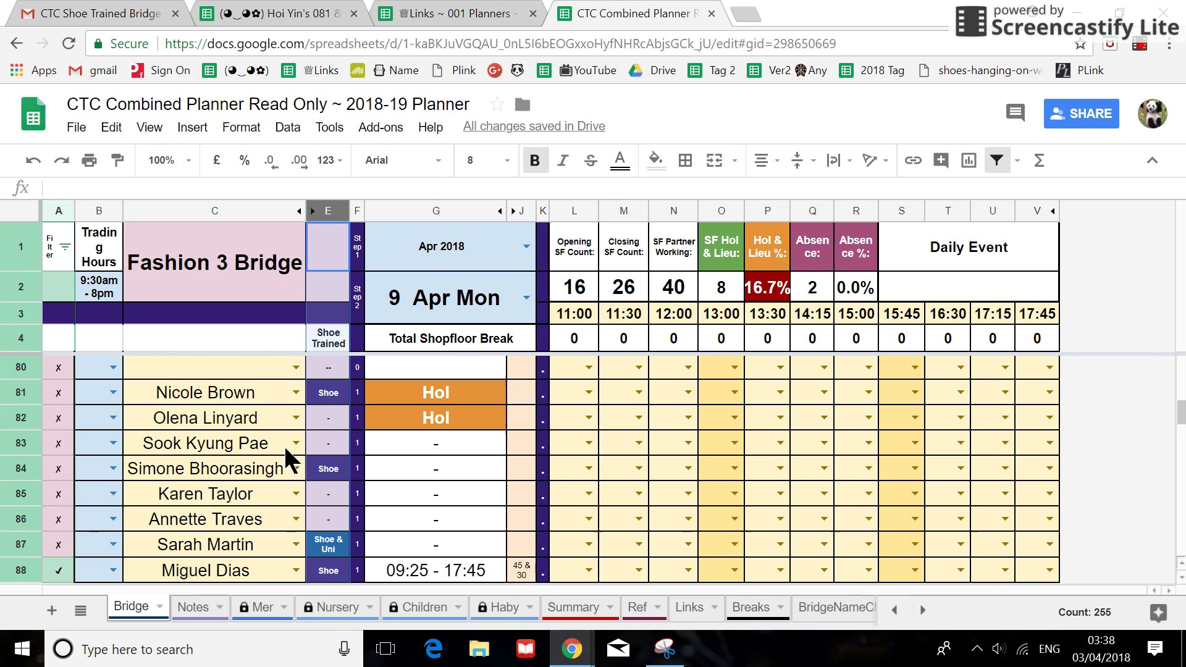
left_click(442, 13)
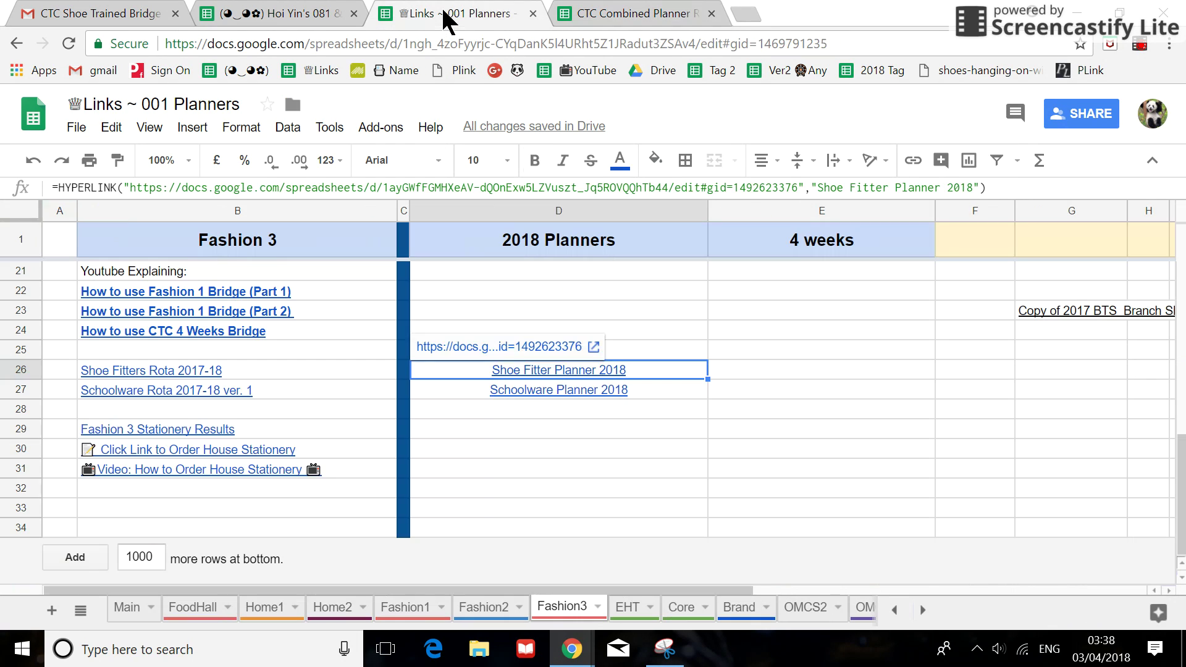
left_click(495, 375)
left_click_drag(712, 404, 706, 402)
left_click(739, 398)
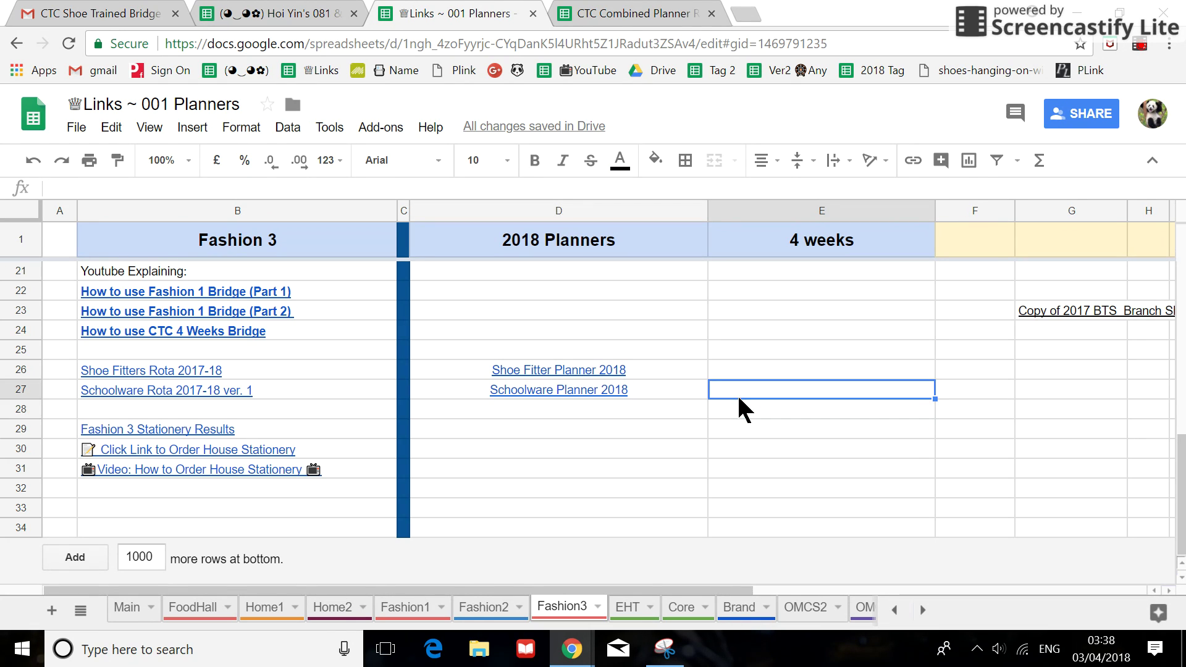